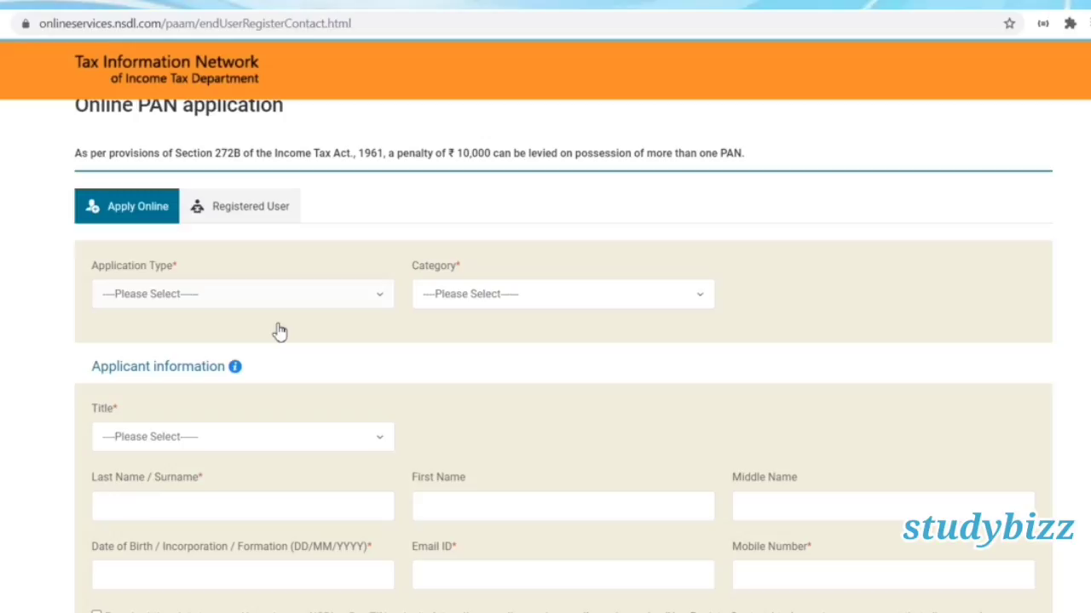
# Choose New PAN - Indian Citizen (Form 49A), category INDIVIDUAL and title Shri.
pyautogui.click(281, 294)
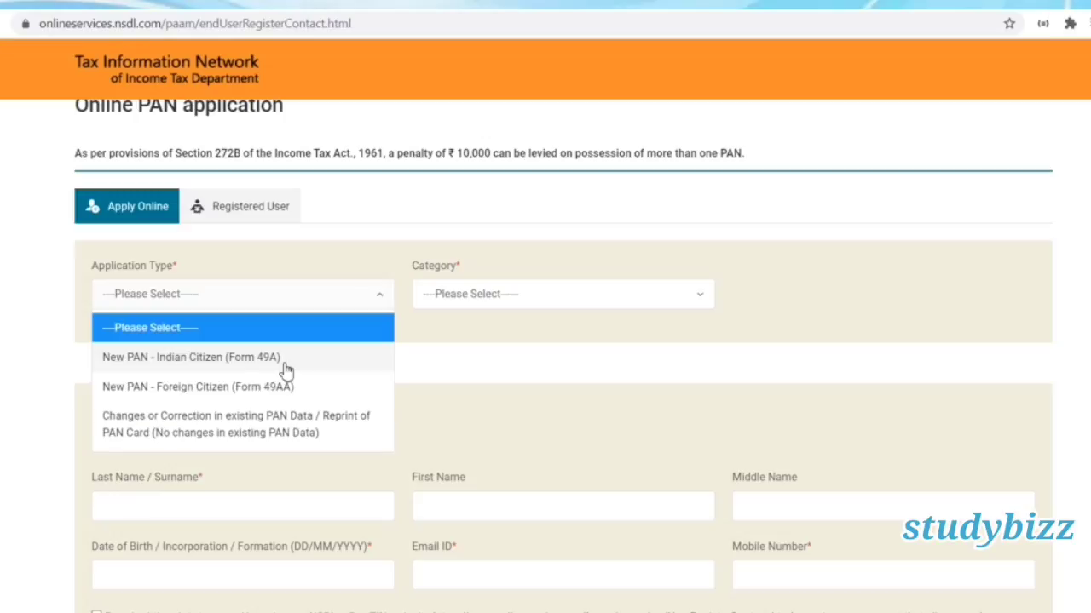
pyautogui.click(286, 359)
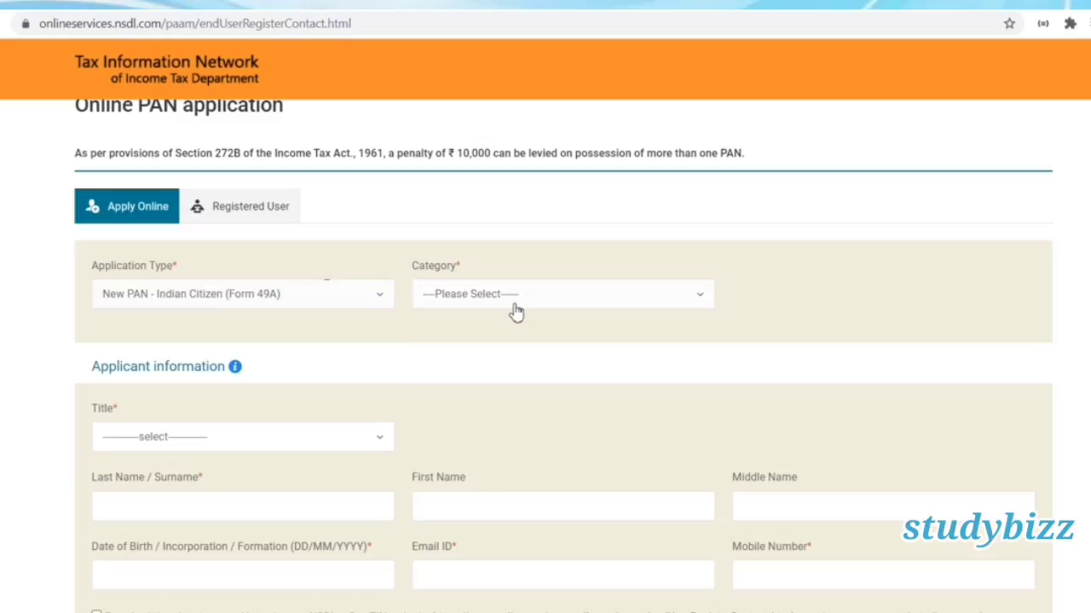
pyautogui.click(516, 312)
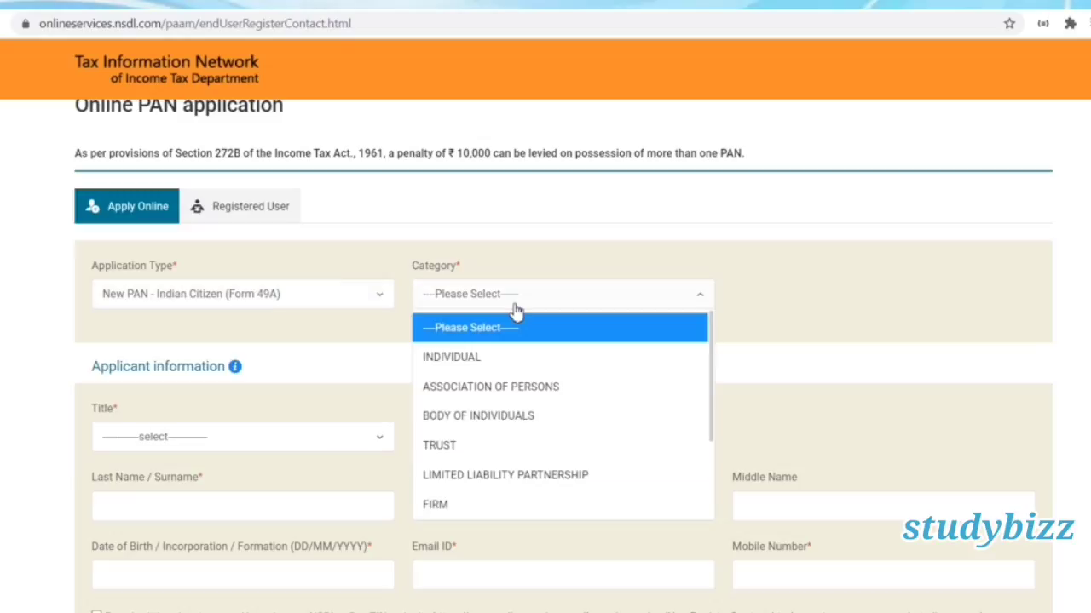
pyautogui.click(508, 358)
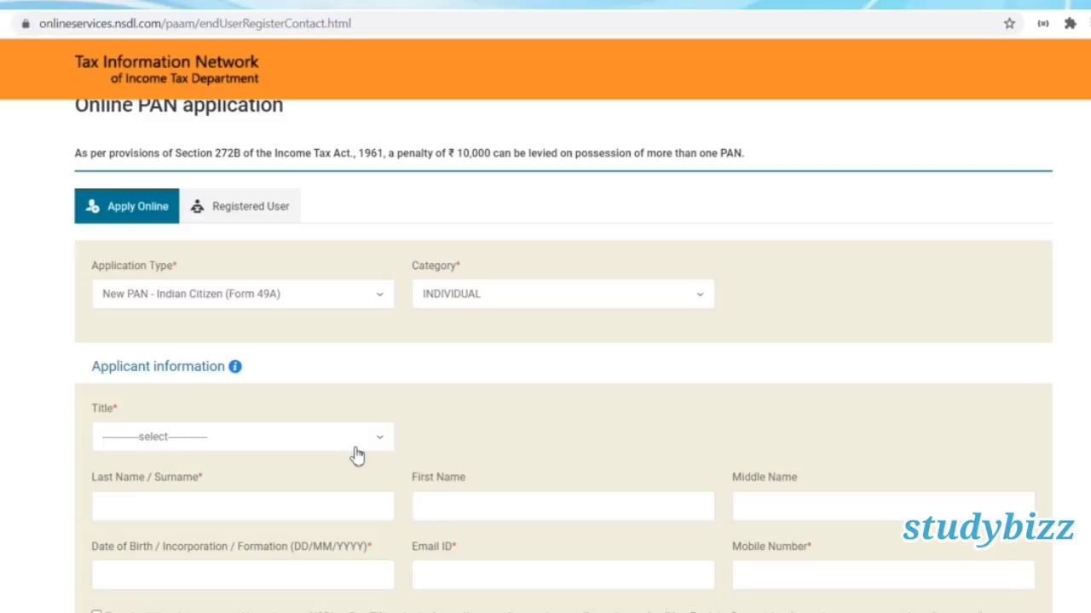
pyautogui.click(285, 294)
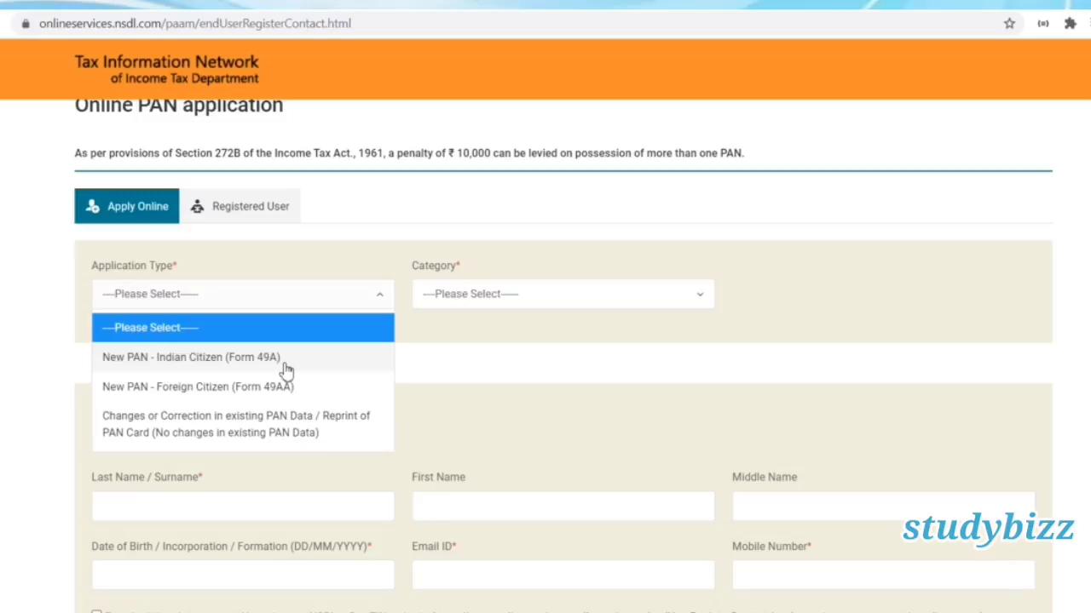
pyautogui.click(285, 363)
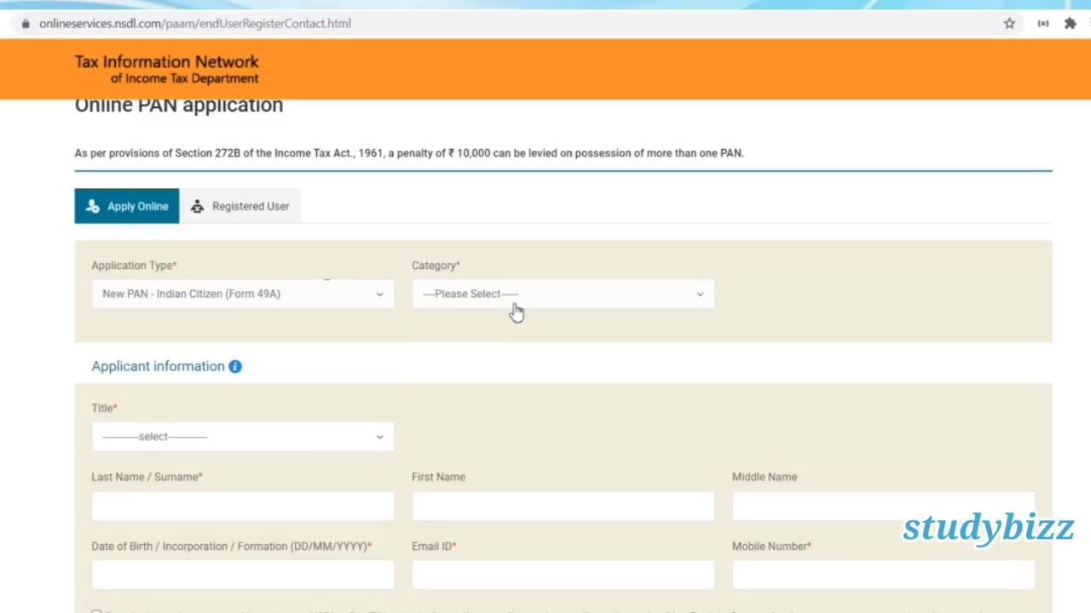
pyautogui.click(516, 313)
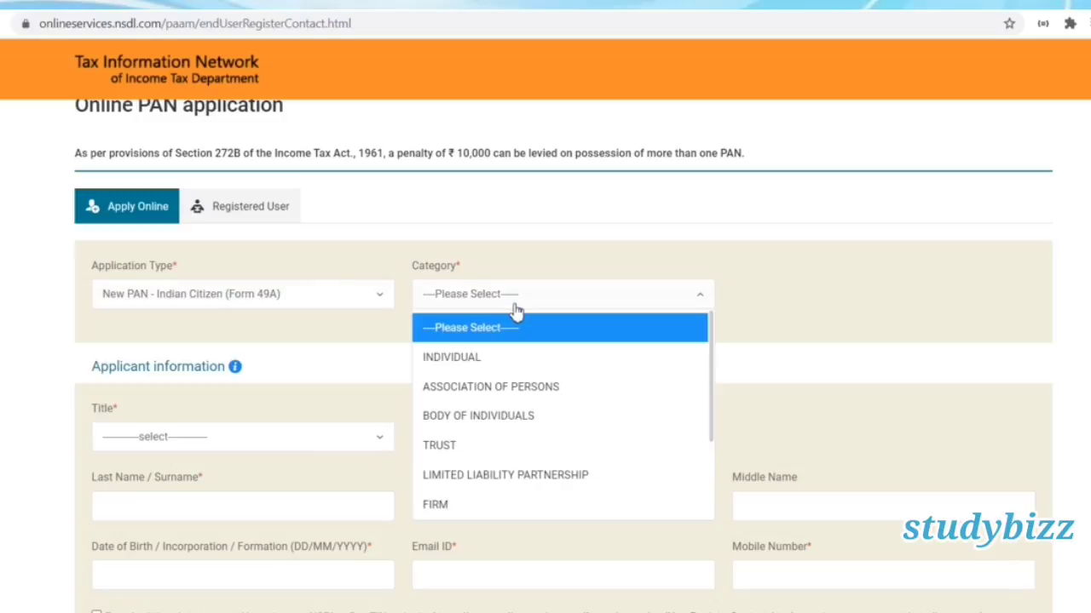
pyautogui.click(508, 358)
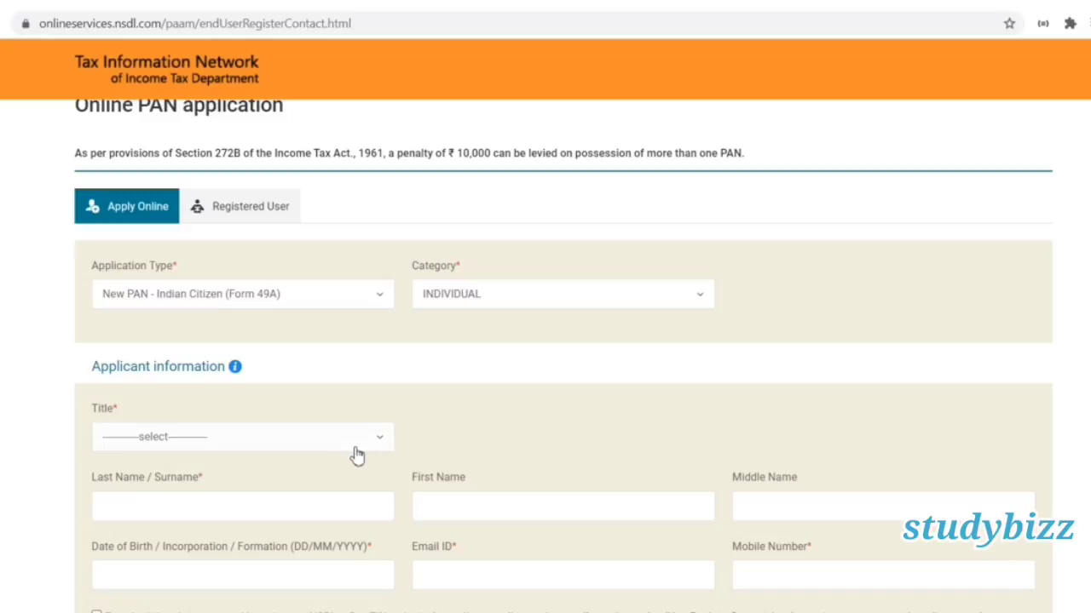
pyautogui.click(357, 448)
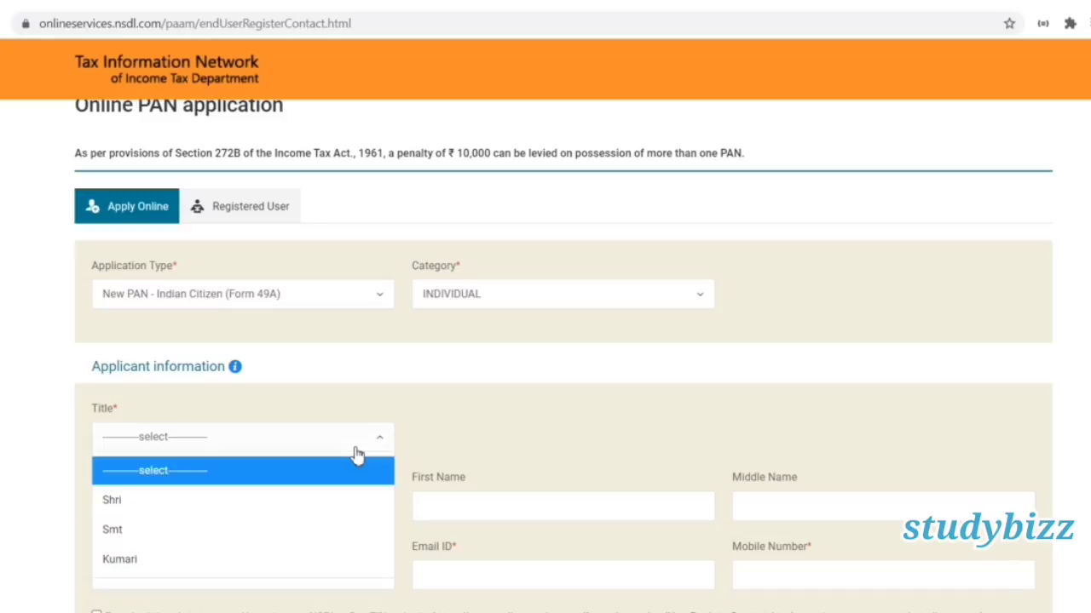
pyautogui.click(329, 505)
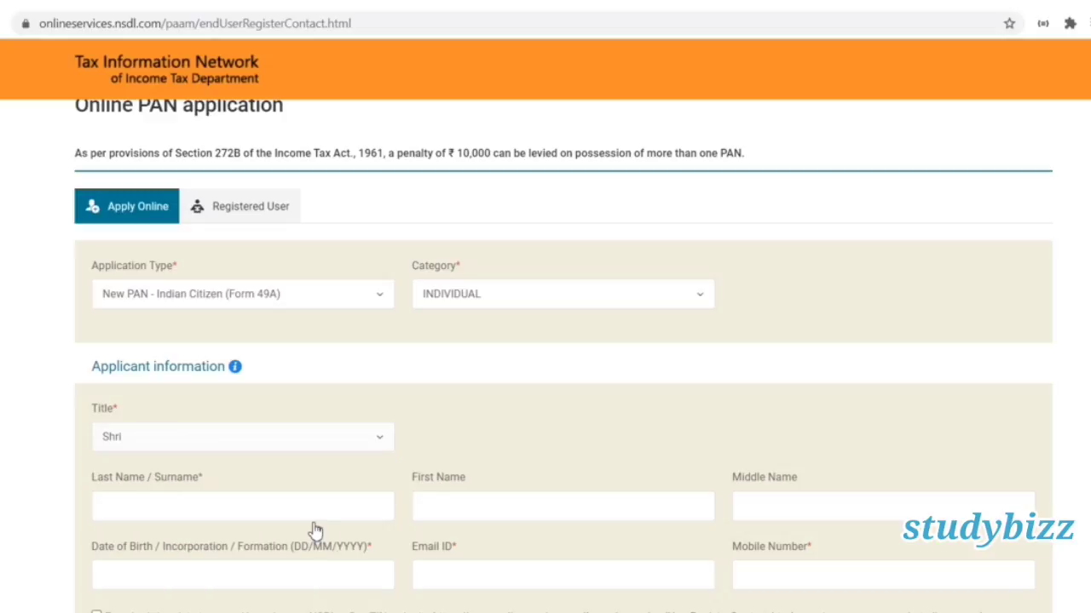
# Enter the applicant's surname, first name and middle name.
pyautogui.click(266, 507)
pyautogui.write('SURNAME')
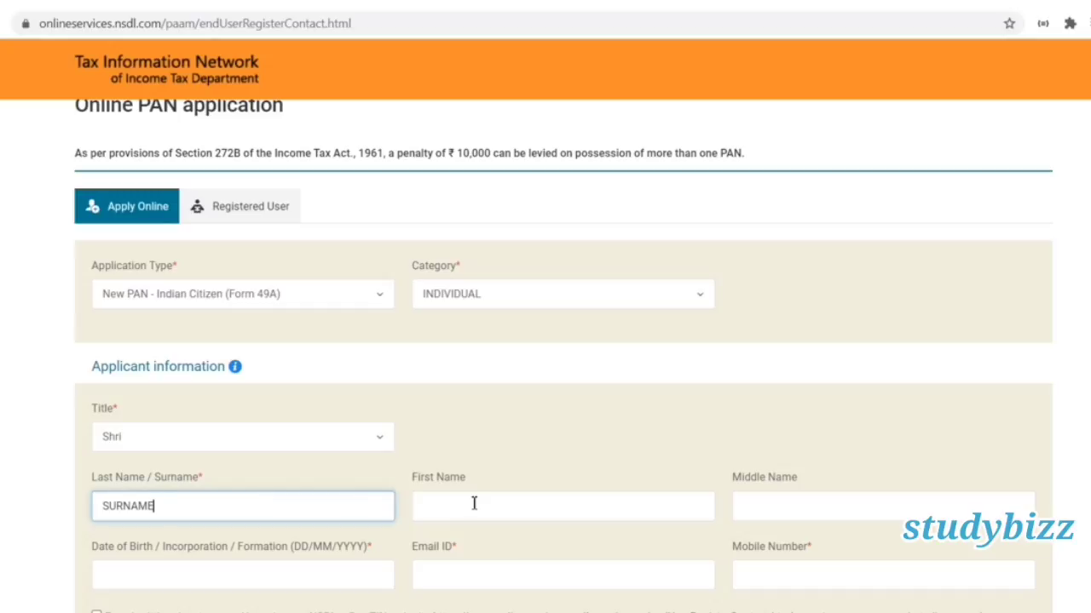
pyautogui.click(474, 503)
pyautogui.write('FIRST')
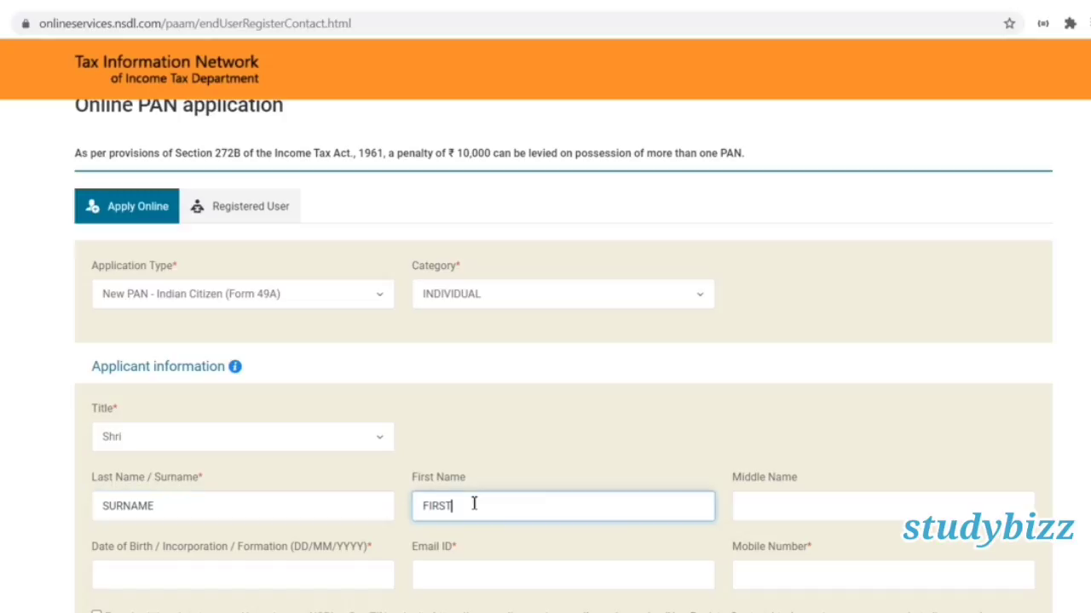
pyautogui.press('BackSpace')
pyautogui.press('BackSpace')
pyautogui.press('BackSpace')
pyautogui.press('BackSpace')
pyautogui.press('BackSpace')
pyautogui.write('AKSH')
pyautogui.press('BackSpace')
pyautogui.press('BackSpace')
pyautogui.press('BackSpace')
pyautogui.press('BackSpace')
pyautogui.press('Tab')
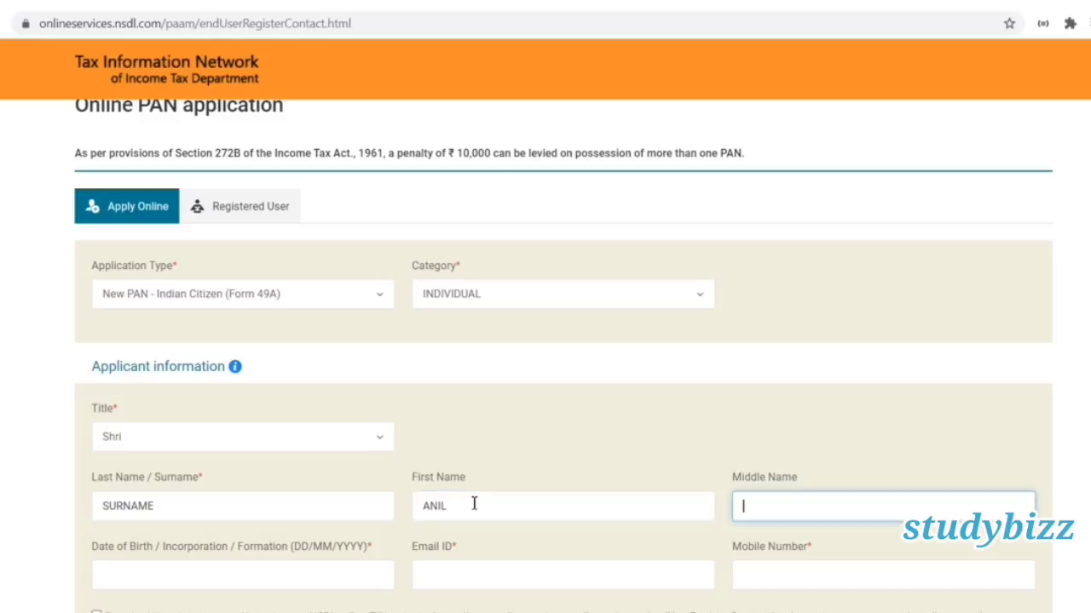
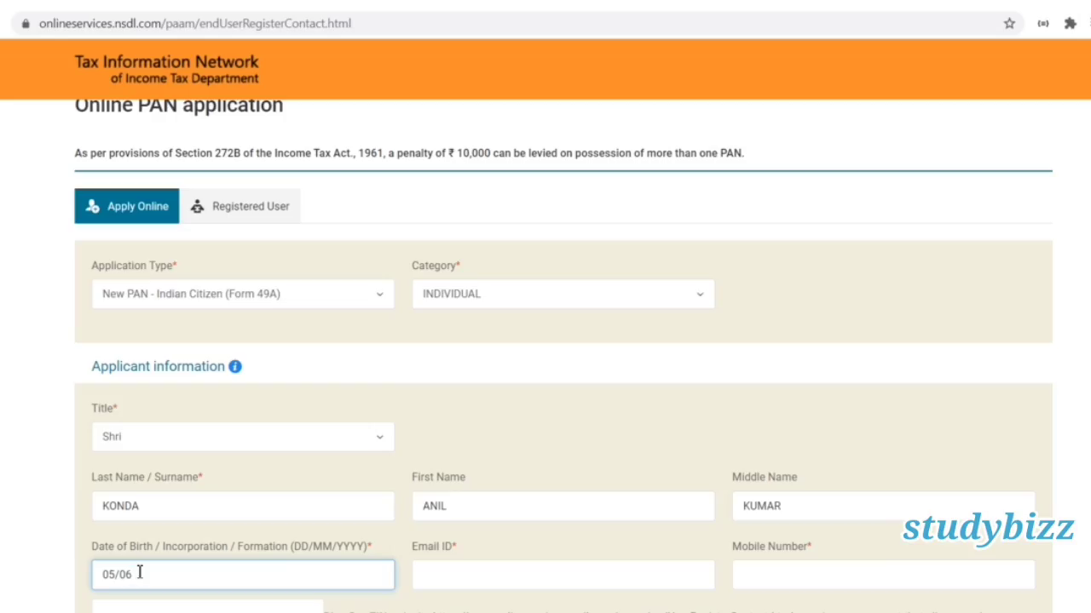
pyautogui.write('/19')
pyautogui.write('89')
pyautogui.click(496, 567)
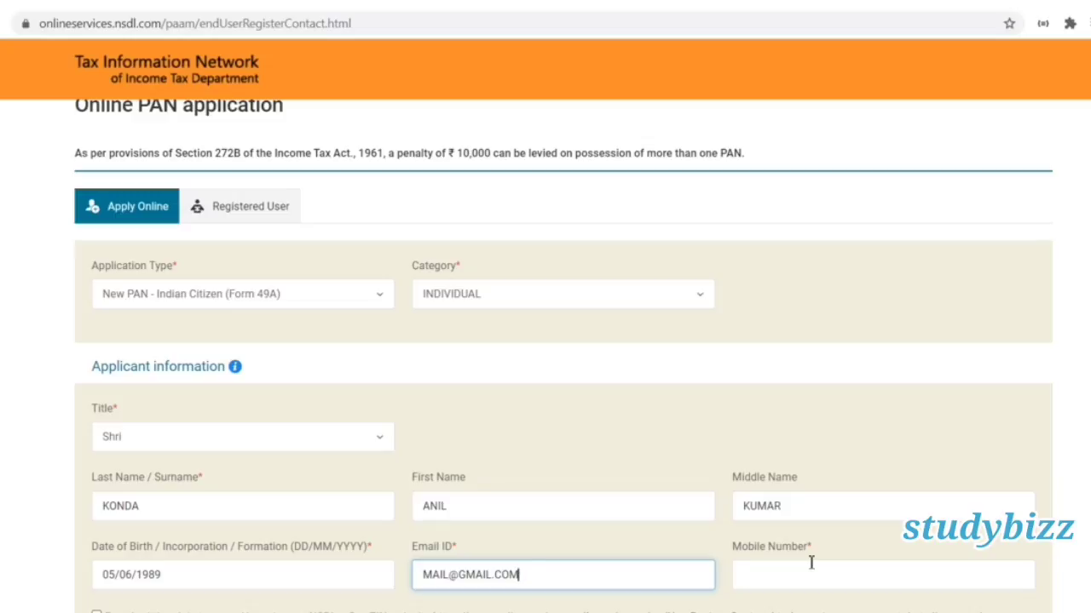
pyautogui.click(812, 563)
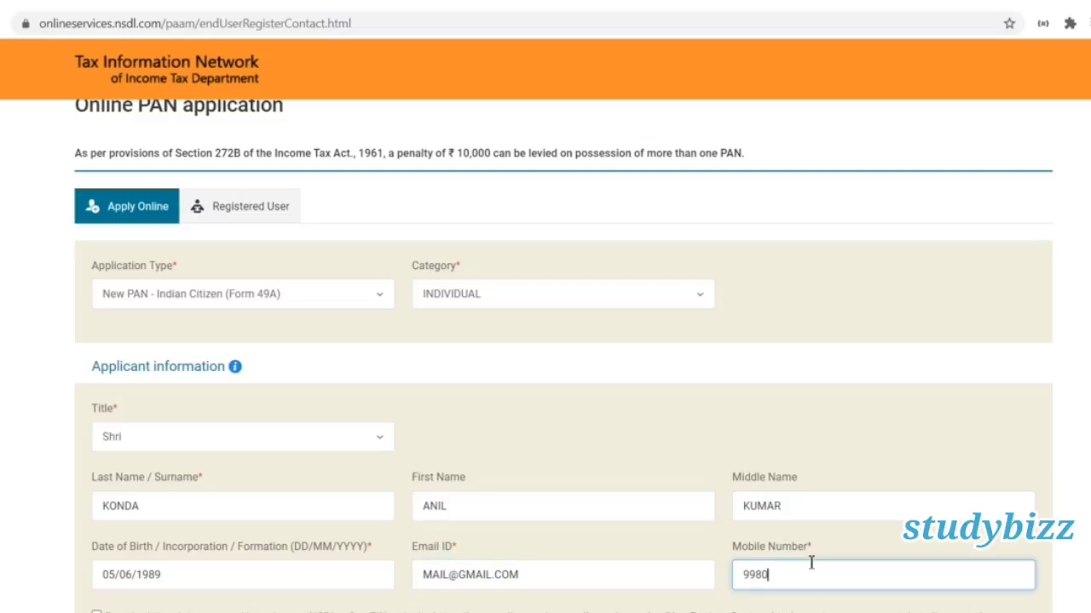
# Accept the data consent, enter the captcha code and submit the registration.
pyautogui.scroll(-2, 563, 357)
pyautogui.scroll(-1, 984, 585)
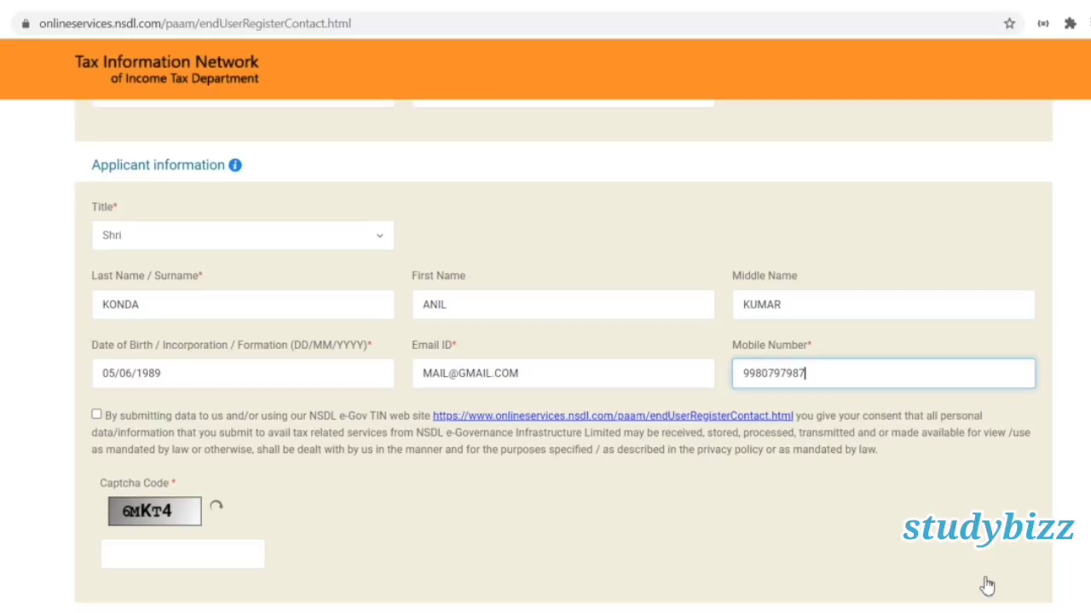
pyautogui.click(97, 416)
pyautogui.click(157, 553)
pyautogui.write('6M')
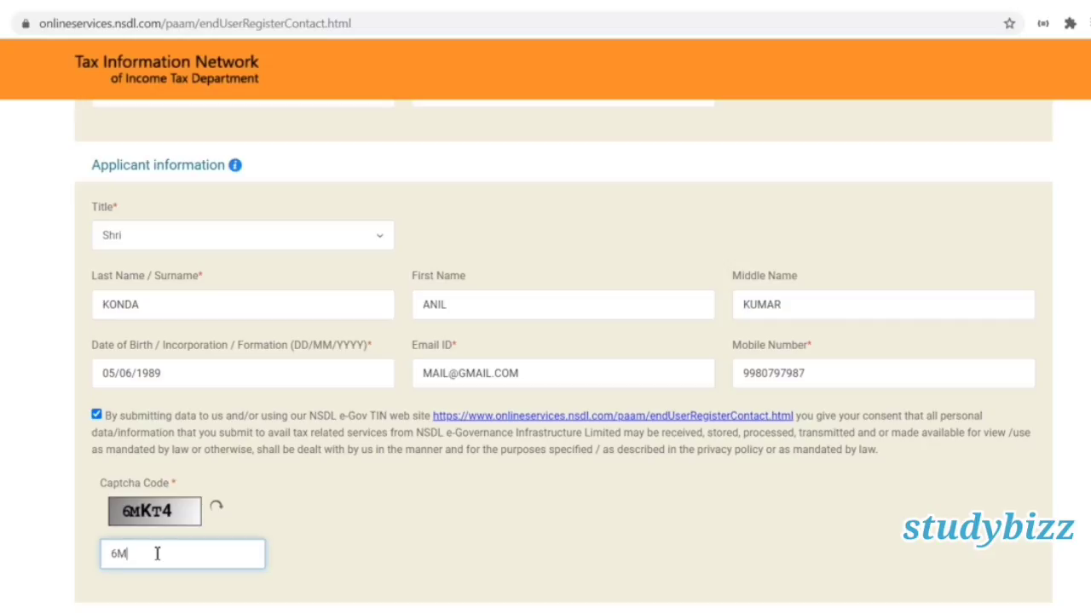
pyautogui.write('KT4')
pyautogui.press('Tab')
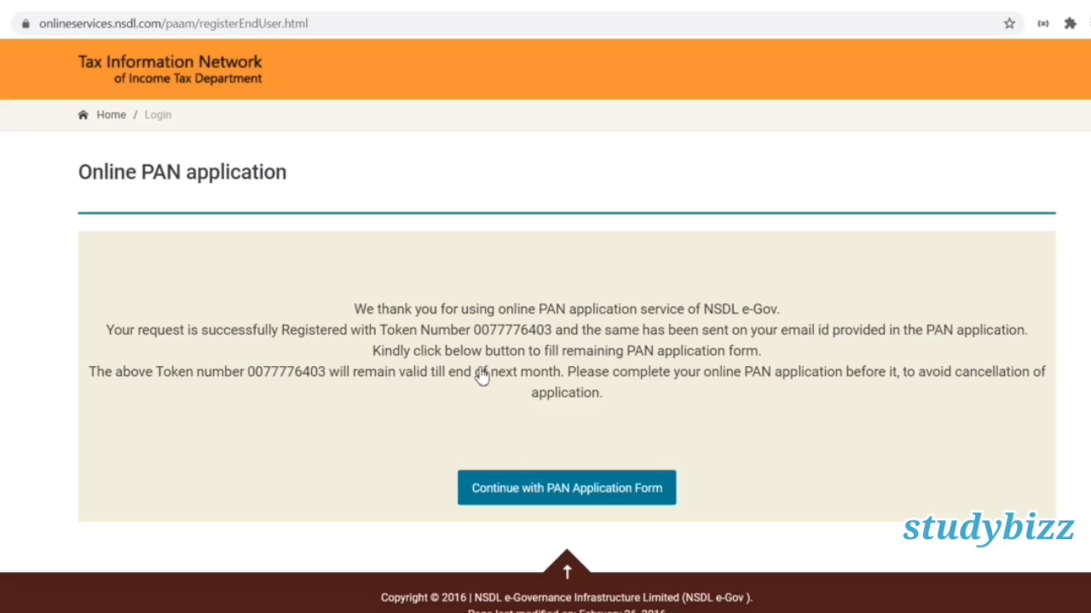
# Continue with the full PAN application form and bring the Aadhaar section into view.
pyautogui.click(529, 501)
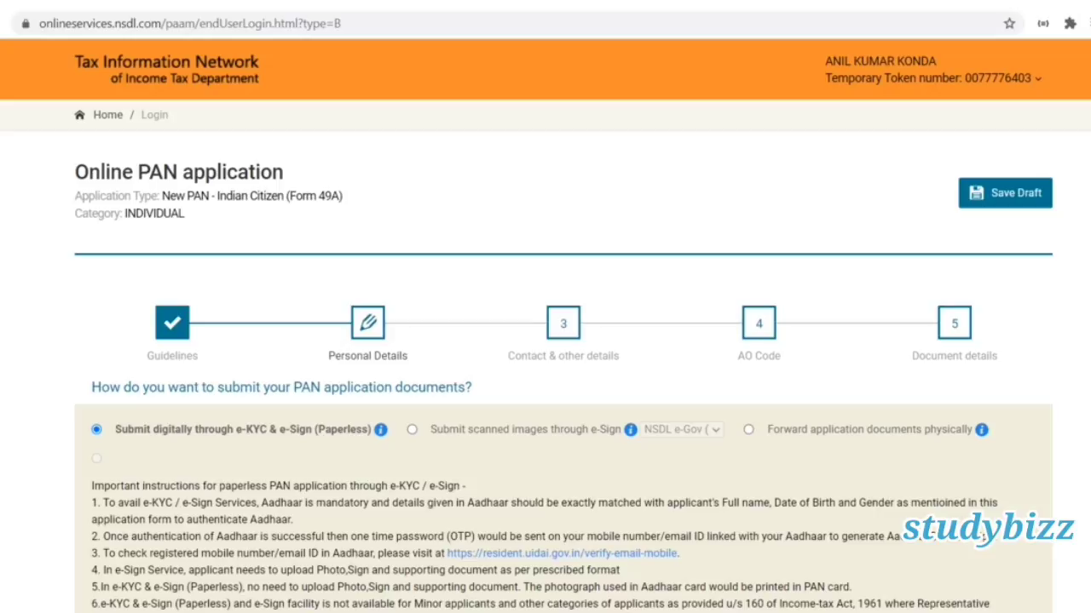
pyautogui.scroll(-2, 545, 341)
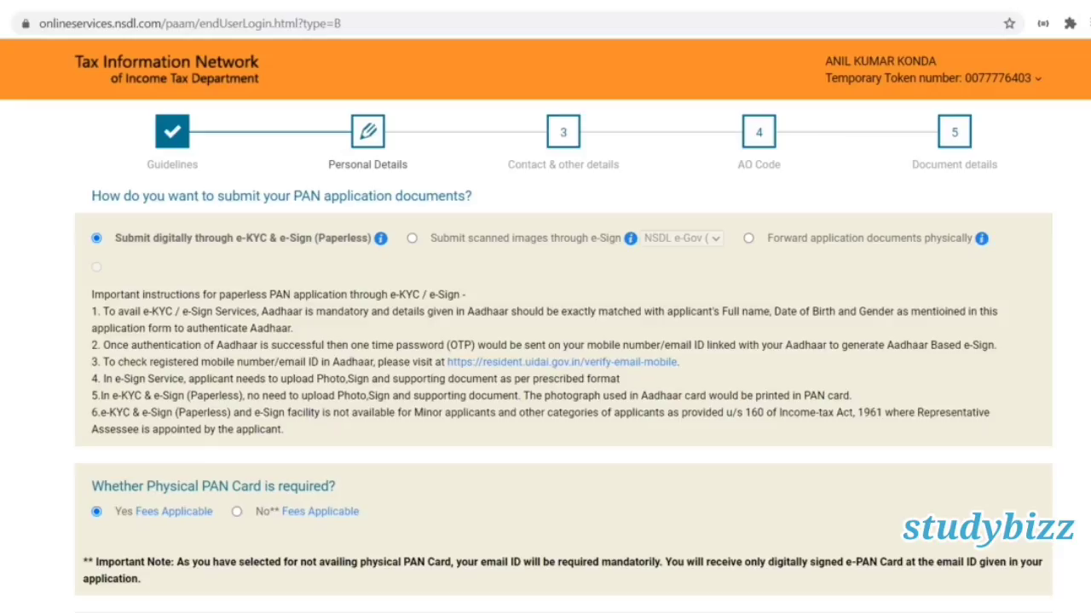
pyautogui.scroll(-4, 474, 306)
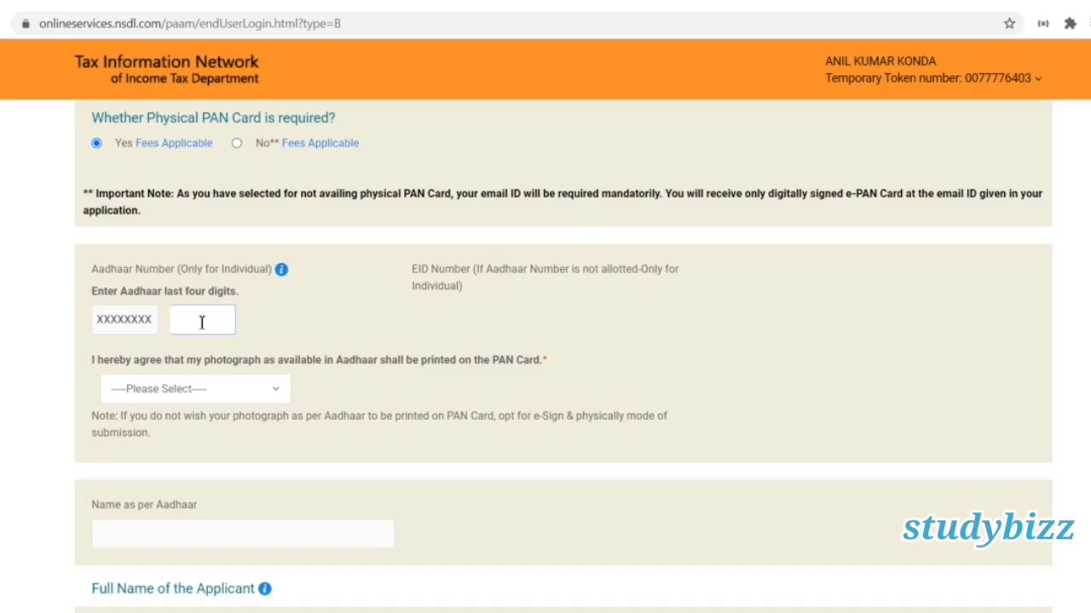
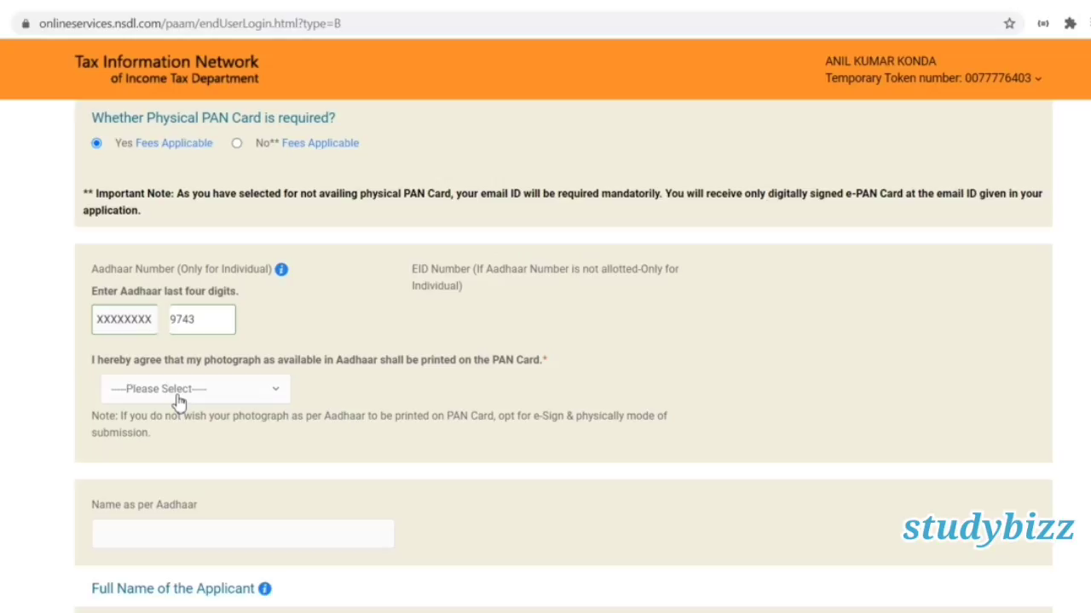
# Enter the Aadhaar number's last four digits and set photo printing consent to Yes.
pyautogui.click(179, 390)
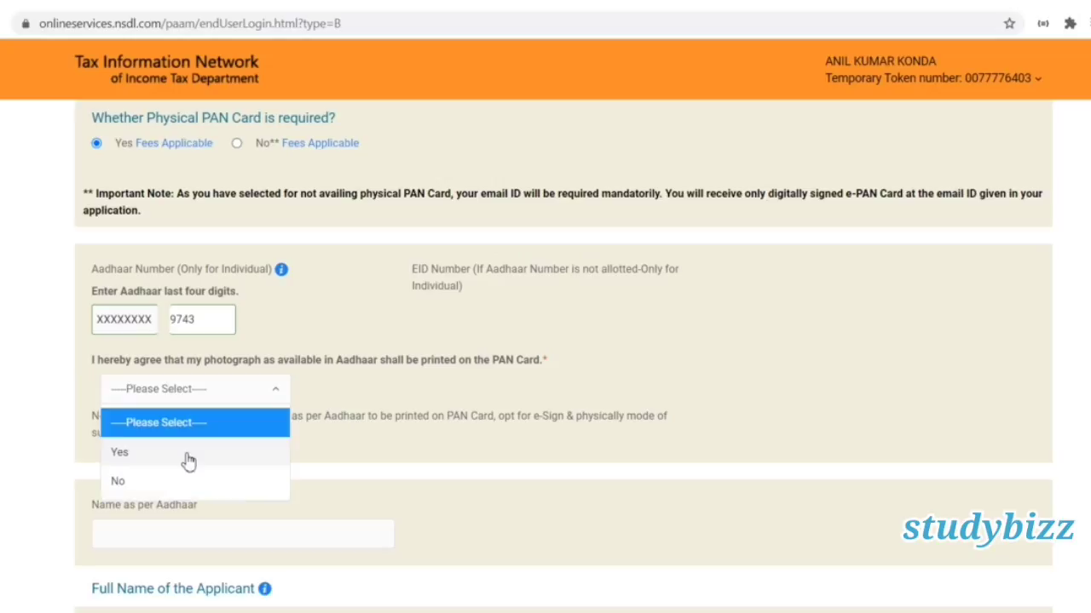
pyautogui.click(188, 457)
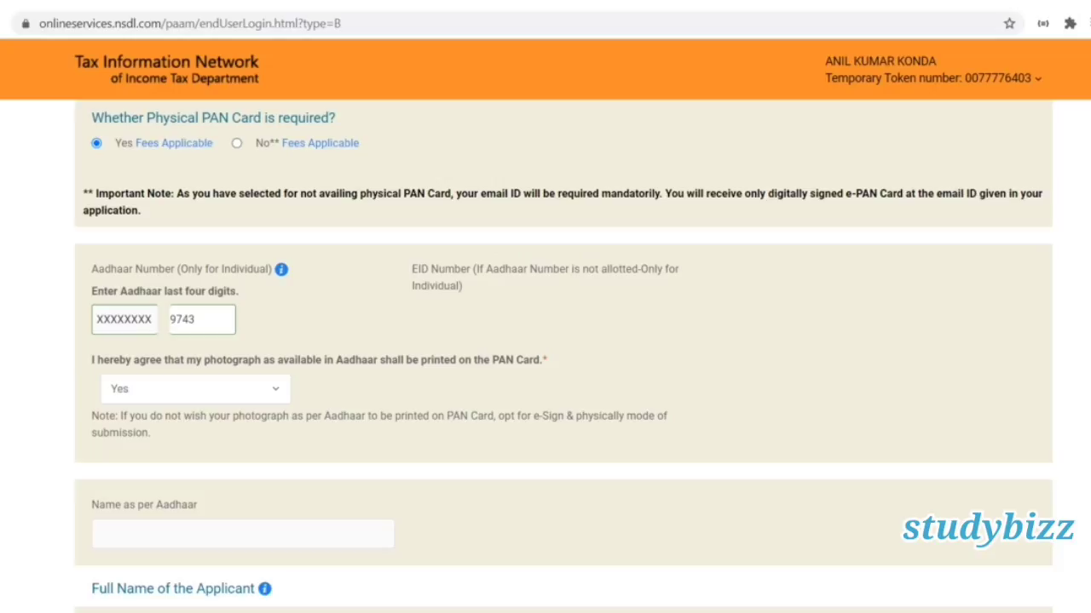
pyautogui.scroll(-1, 562, 358)
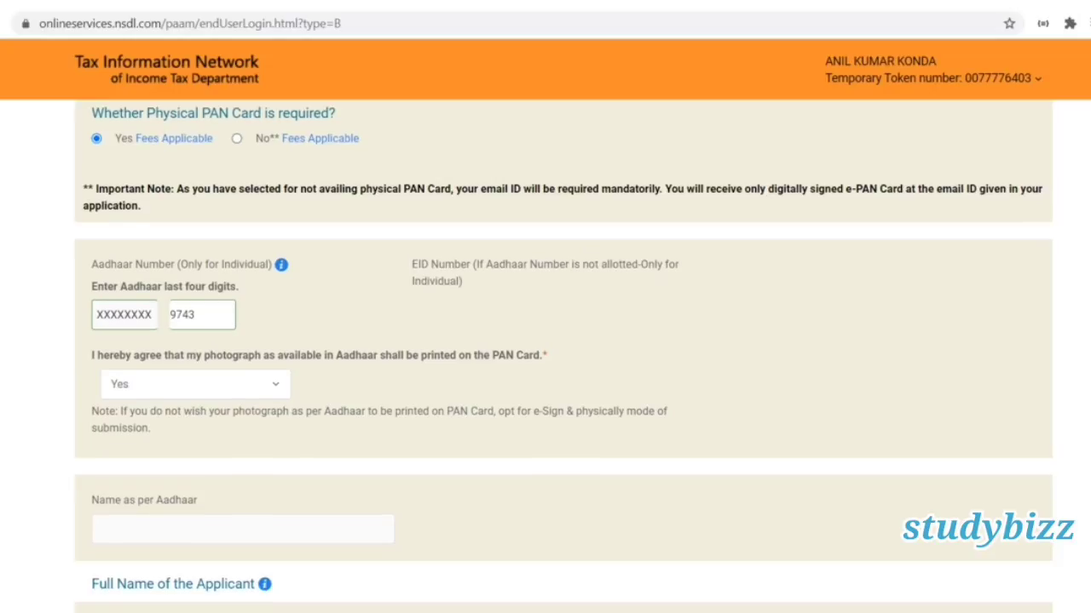
pyautogui.scroll(-6, 562, 358)
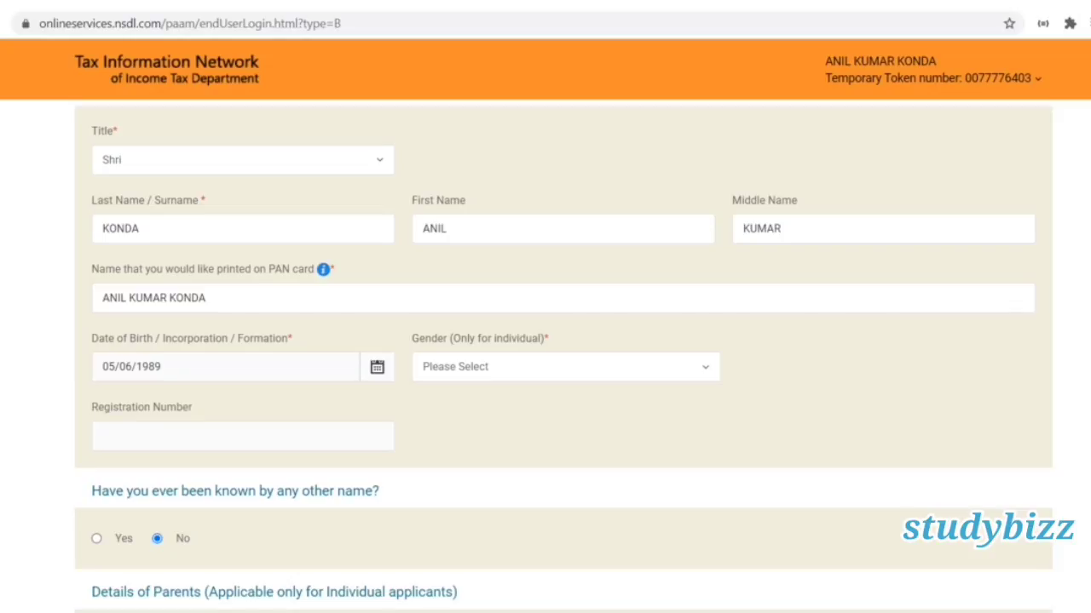
# Set the applicant's gender to Male.
pyautogui.scroll(-2, 562, 357)
pyautogui.scroll(-1, 579, 178)
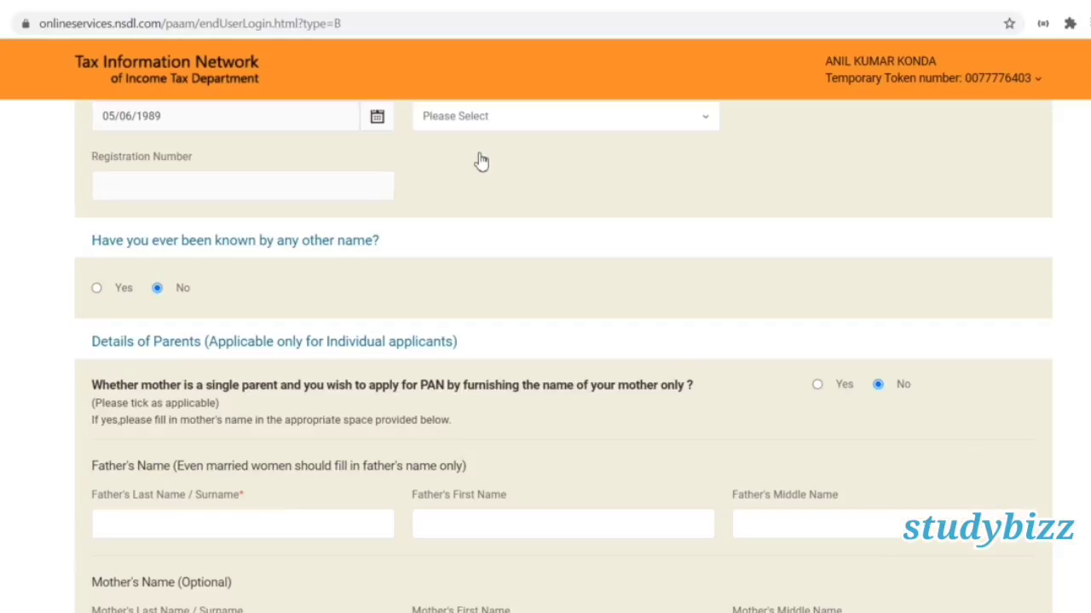
pyautogui.click(515, 132)
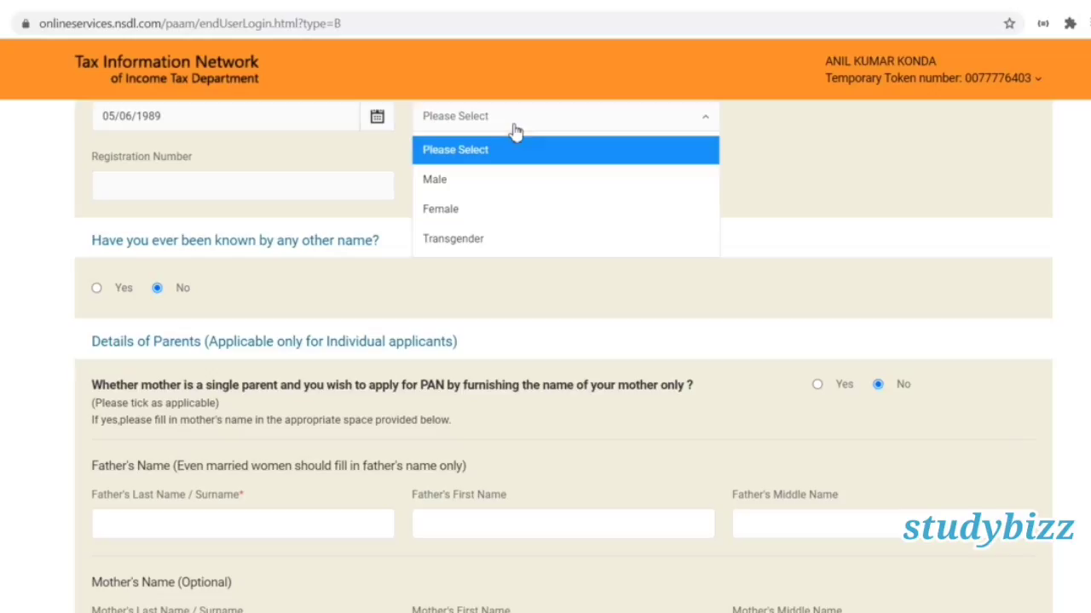
pyautogui.click(518, 192)
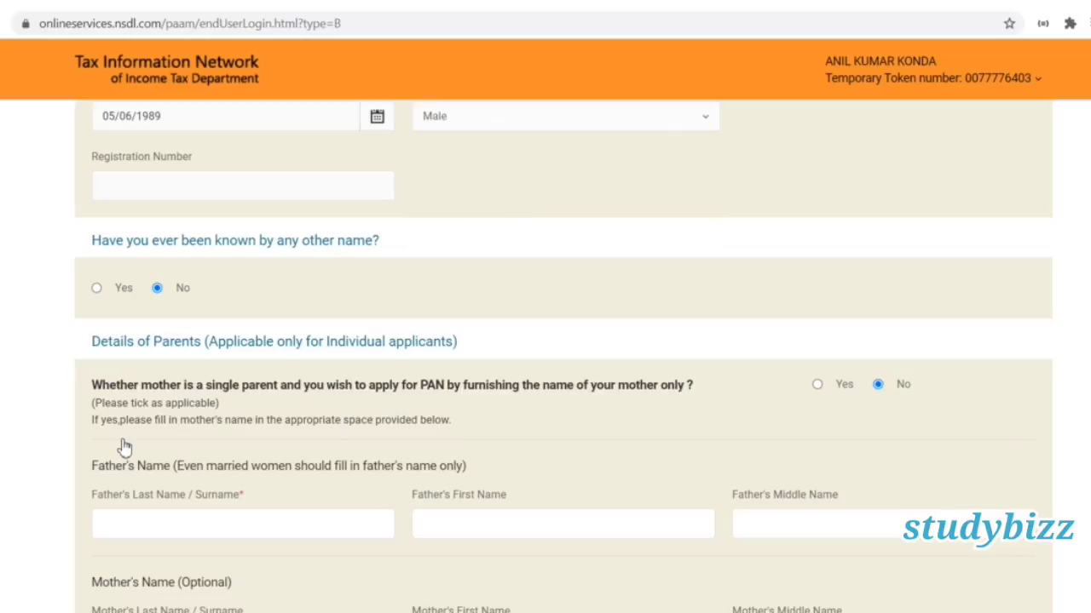
# Enter the father's last name, first name and middle name.
pyautogui.click(145, 521)
pyautogui.write('KON')
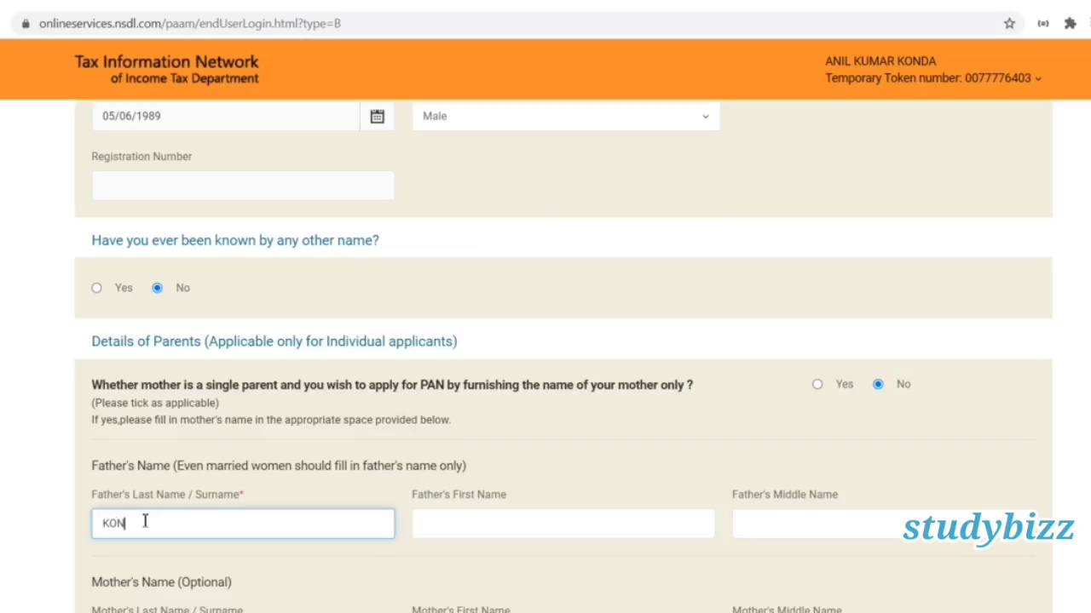
pyautogui.click(558, 540)
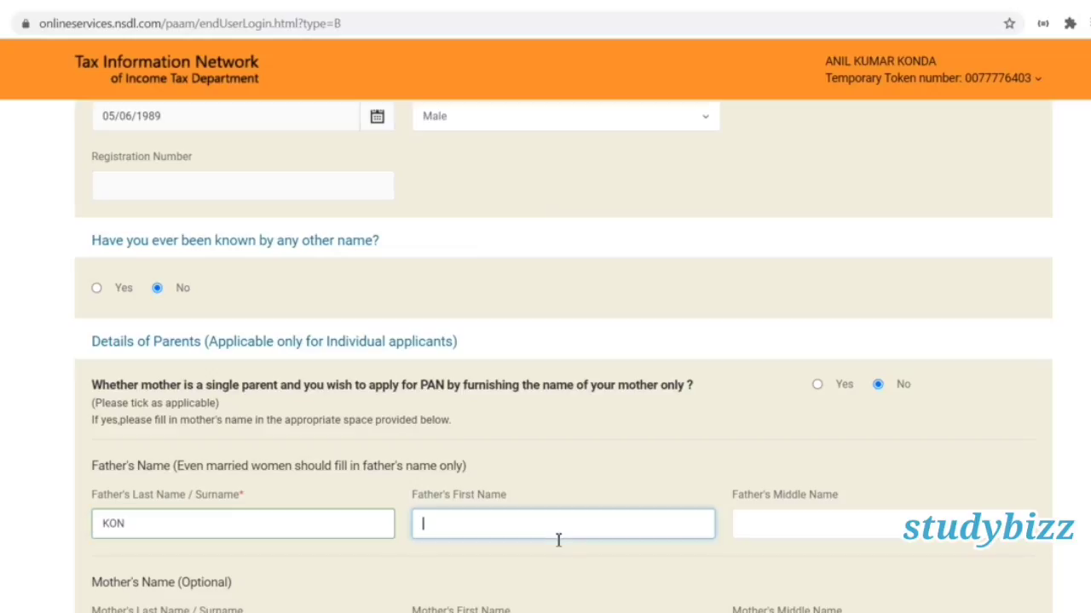
pyautogui.write('JFK')
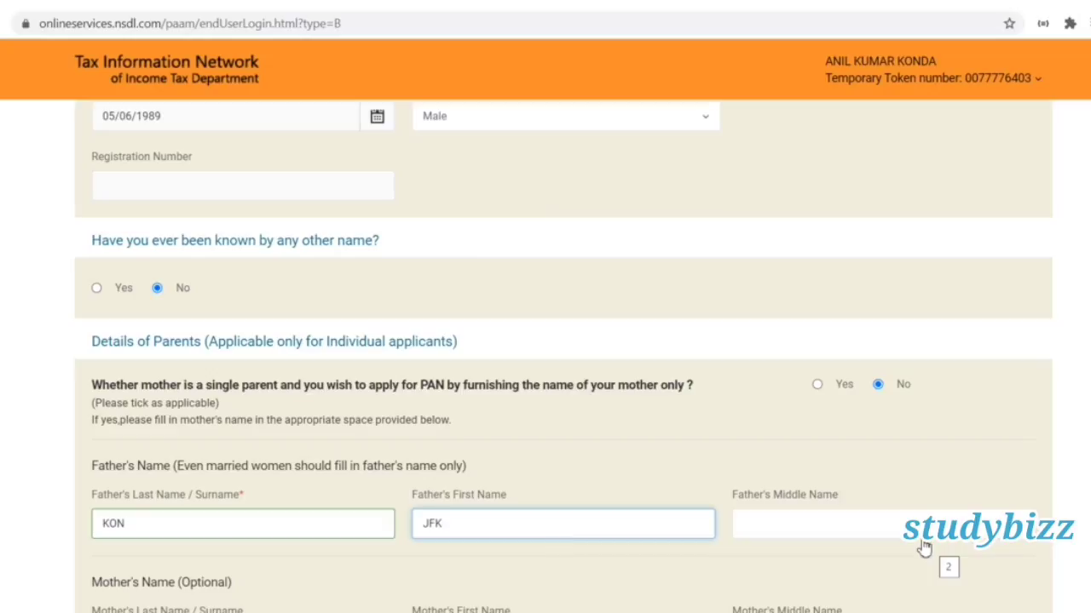
pyautogui.click(902, 524)
pyautogui.write('AKSJ')
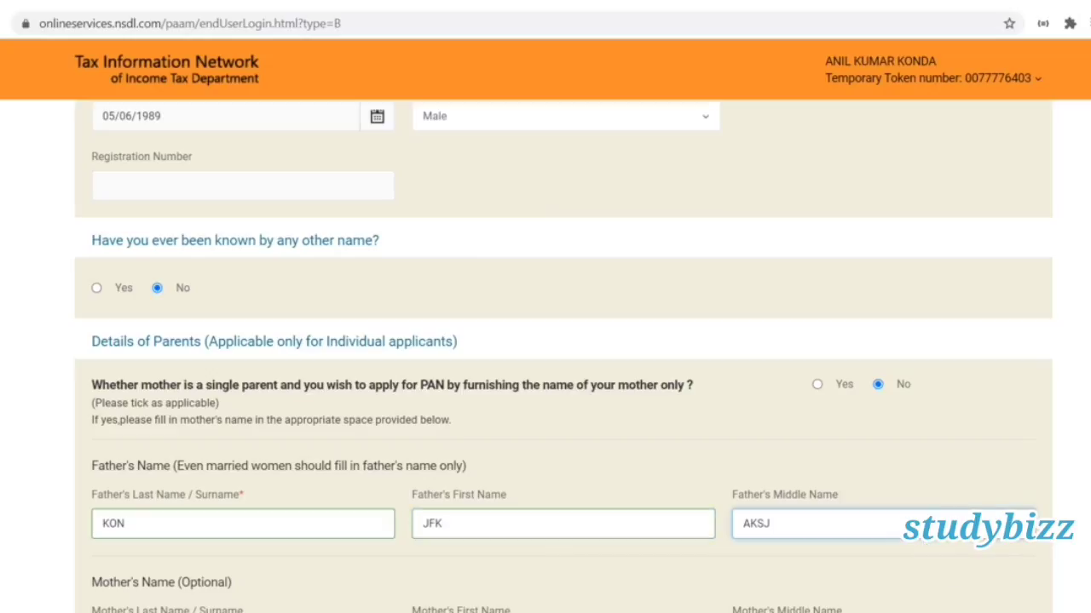
pyautogui.scroll(-3, 426, 345)
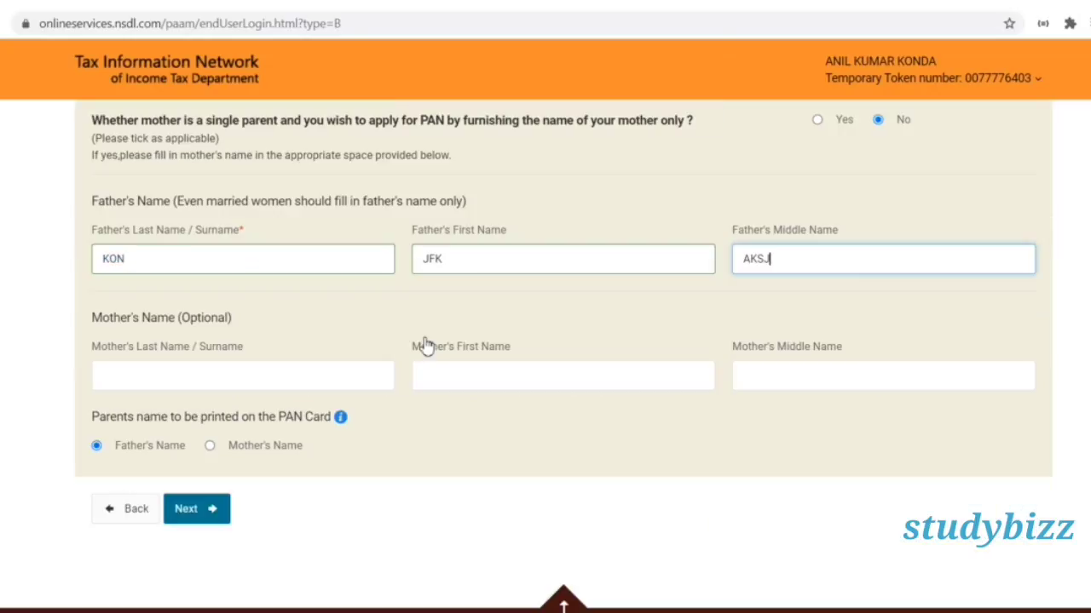
# Enter the mother's last name and first name in the parents' details.
pyautogui.click(252, 368)
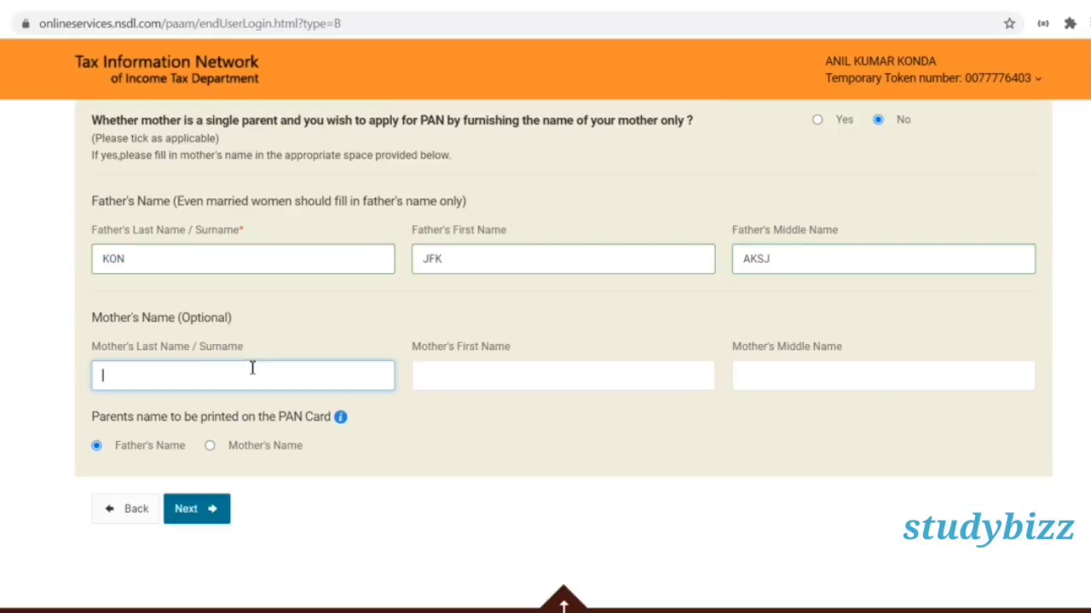
pyautogui.click(526, 375)
pyautogui.write('G')
pyautogui.press('BackSpace')
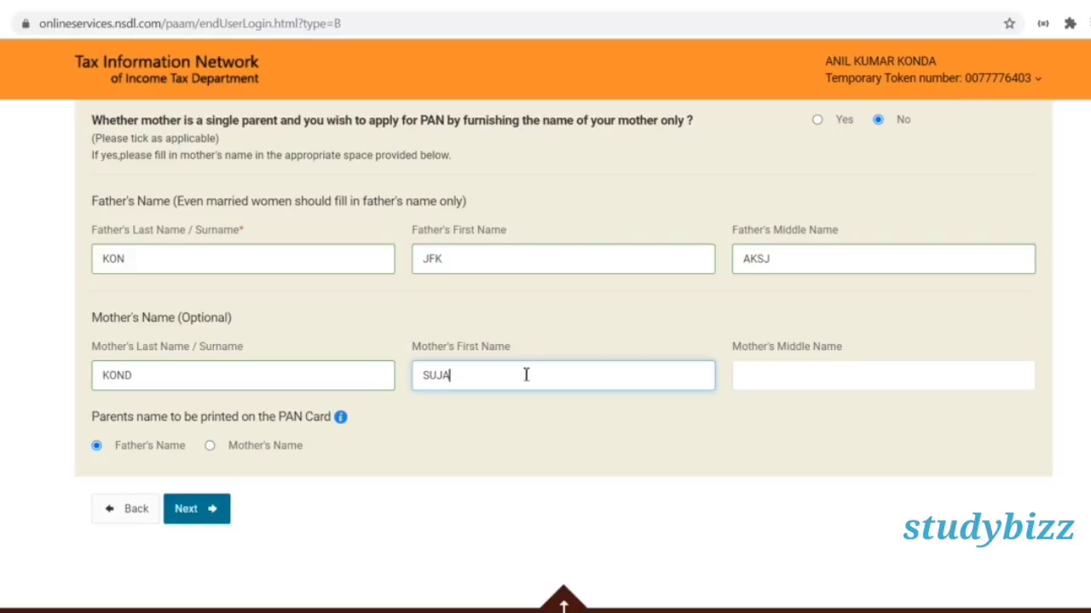
pyautogui.doubleClick(433, 256)
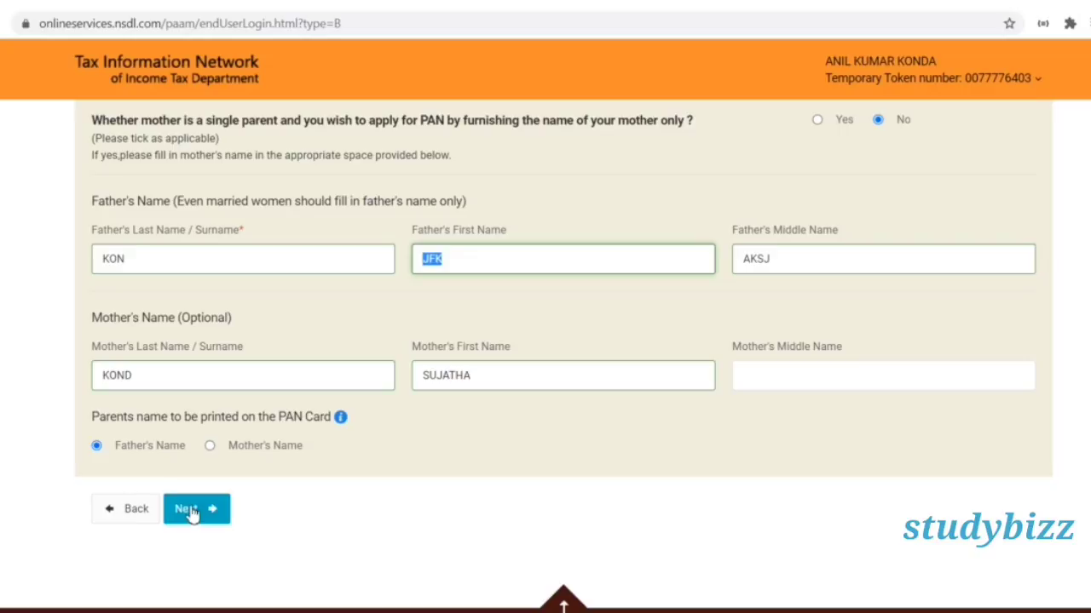
# Advance to Contact & other details and tick No income as the income source.
pyautogui.click(193, 511)
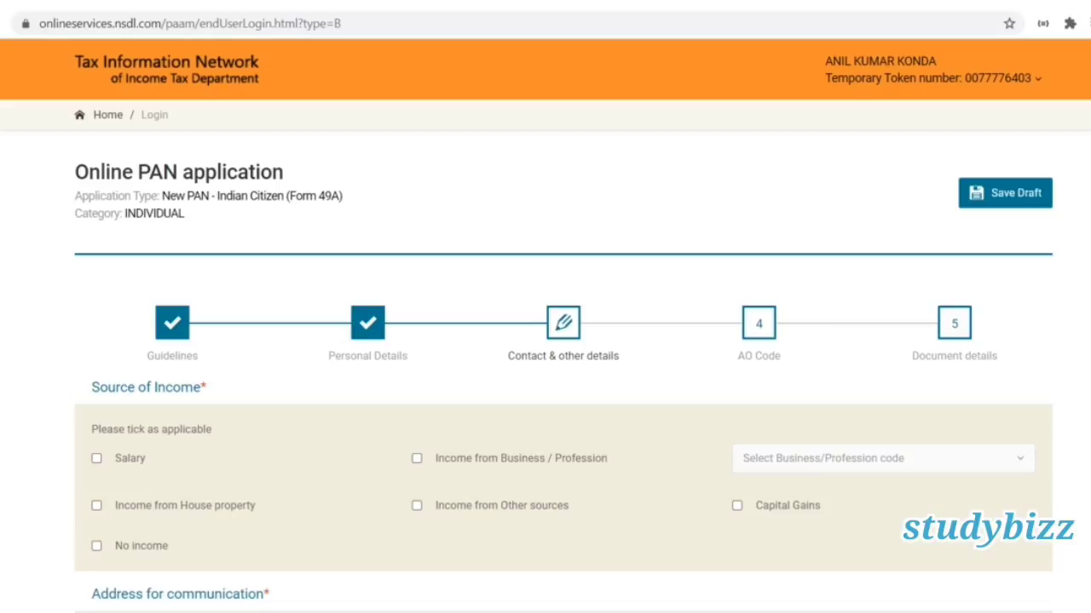
pyautogui.scroll(-2, 545, 341)
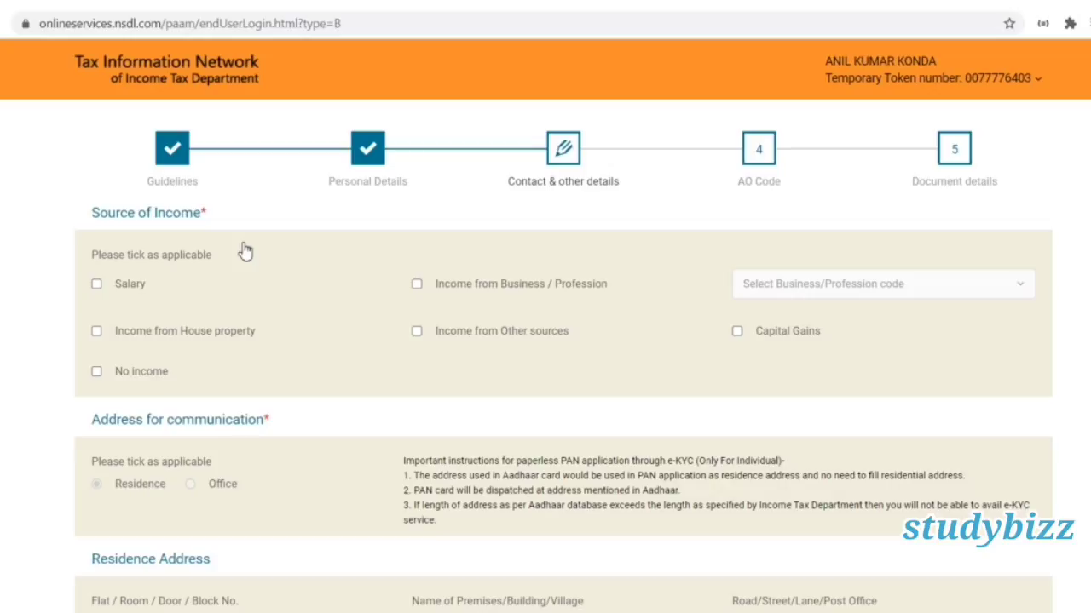
pyautogui.click(98, 380)
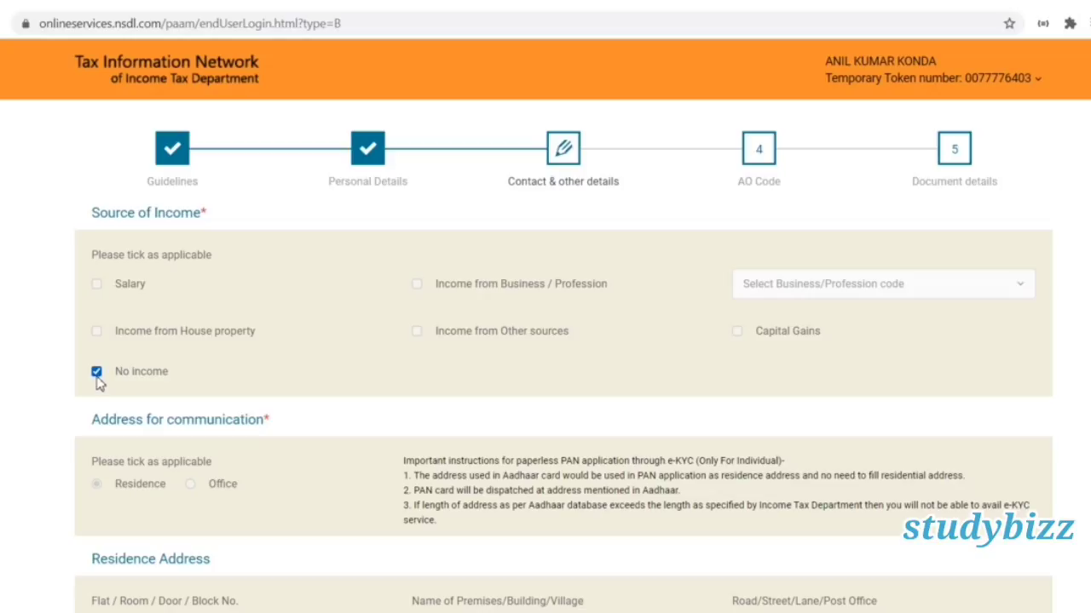
pyautogui.click(97, 372)
pyautogui.scroll(2, 99, 383)
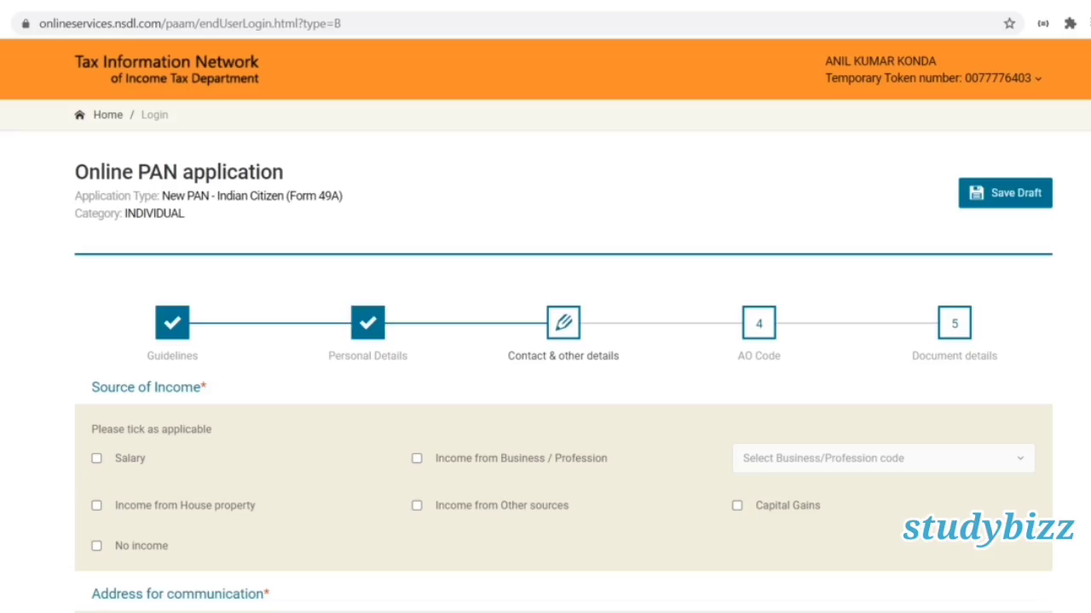
pyautogui.scroll(-2, 546, 383)
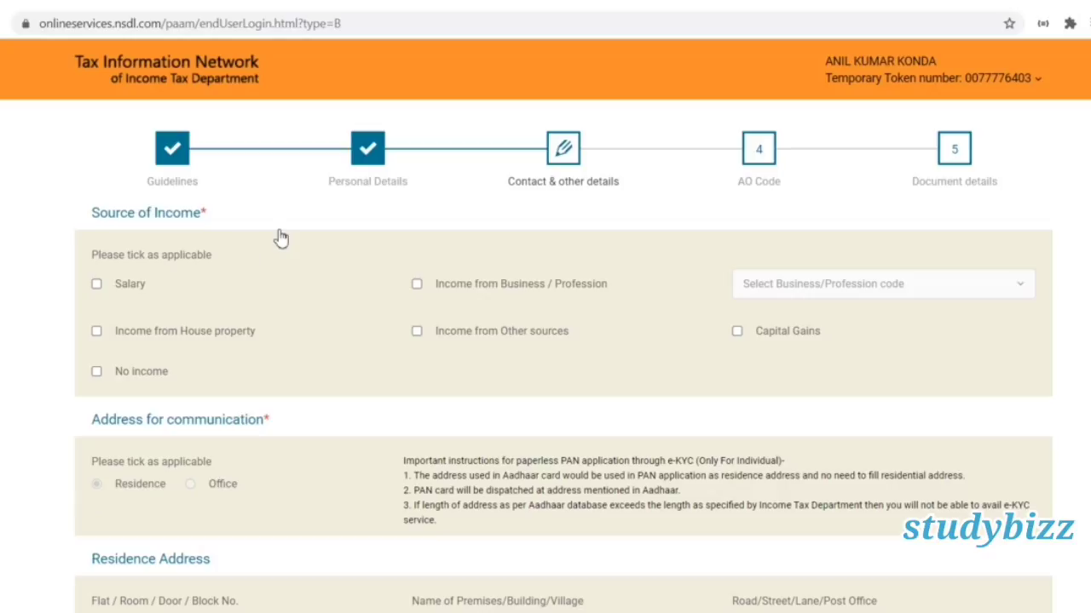
pyautogui.click(98, 375)
pyautogui.click(97, 377)
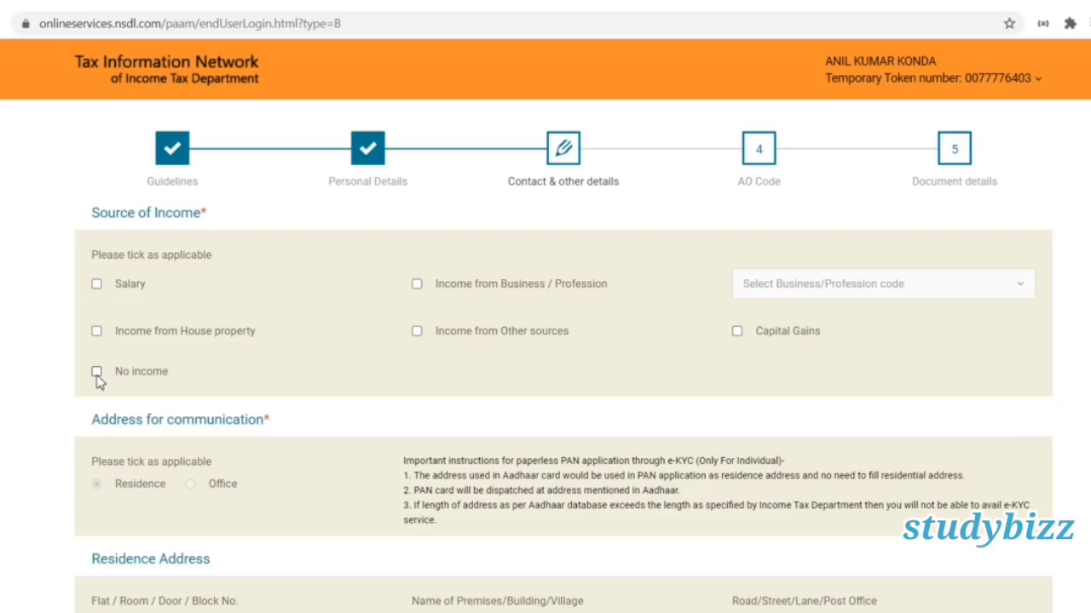
pyautogui.click(98, 376)
# Set the ISD country code to INDIA (91) and proceed to the AO Code step.
pyautogui.scroll(-4, 563, 358)
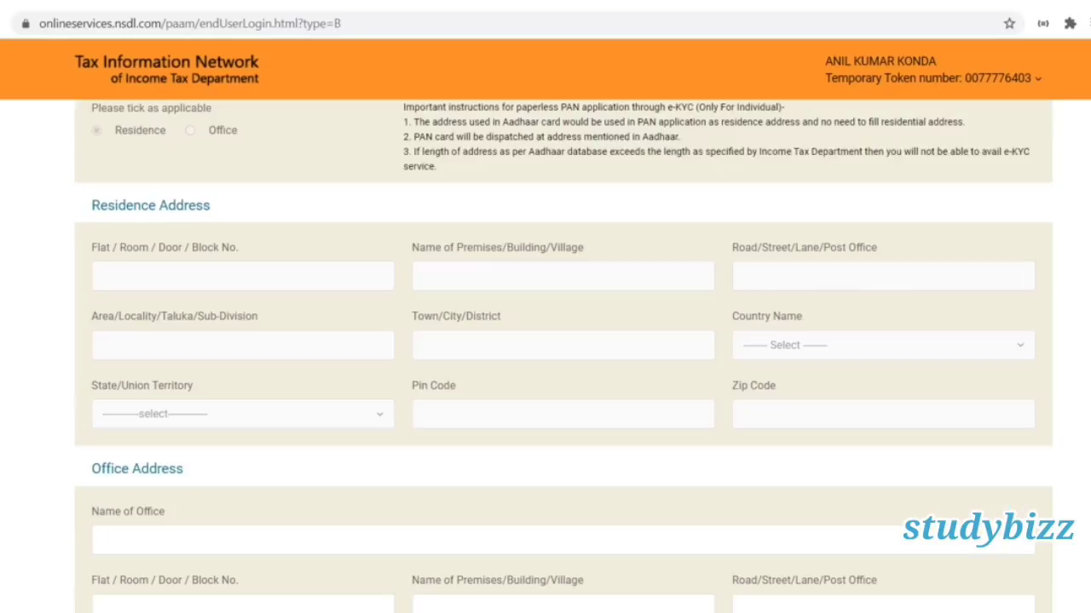
pyautogui.scroll(-1, 563, 358)
pyautogui.scroll(1, 563, 358)
pyautogui.scroll(-1, 562, 358)
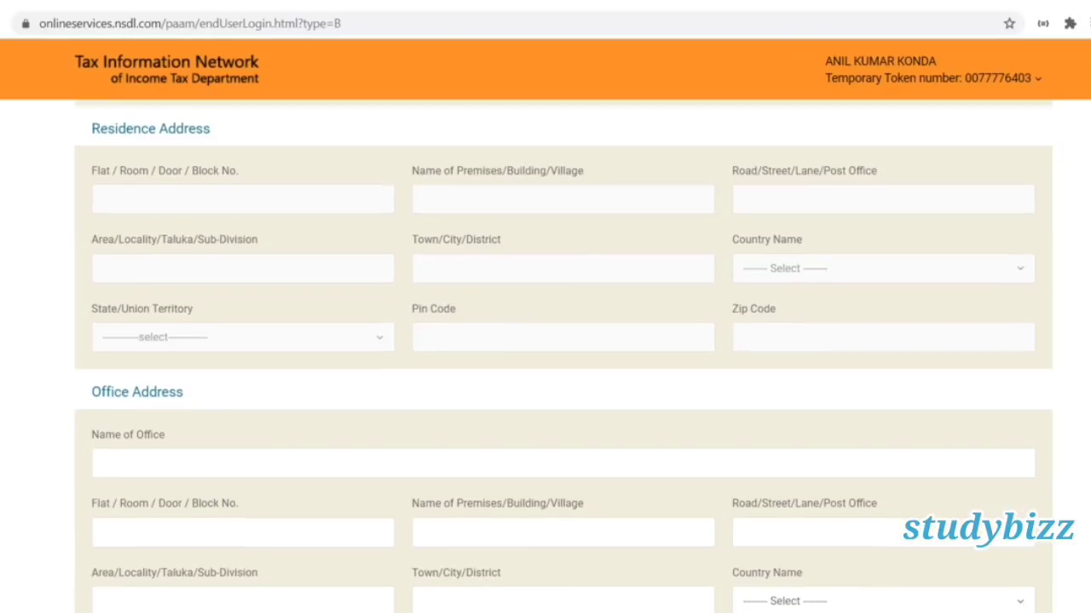
pyautogui.scroll(-1, 562, 358)
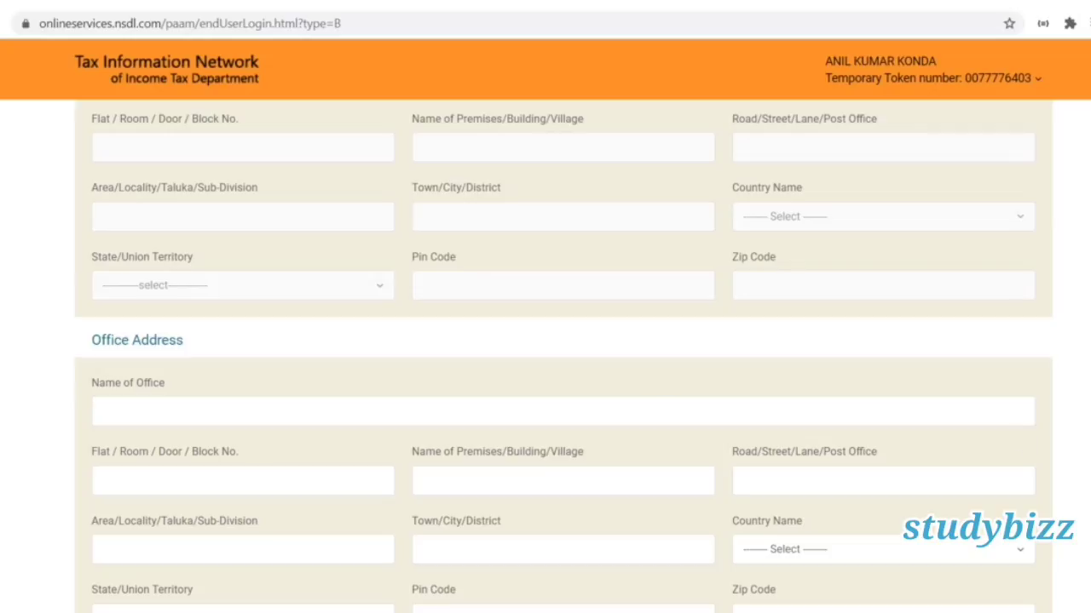
pyautogui.scroll(-4, 563, 356)
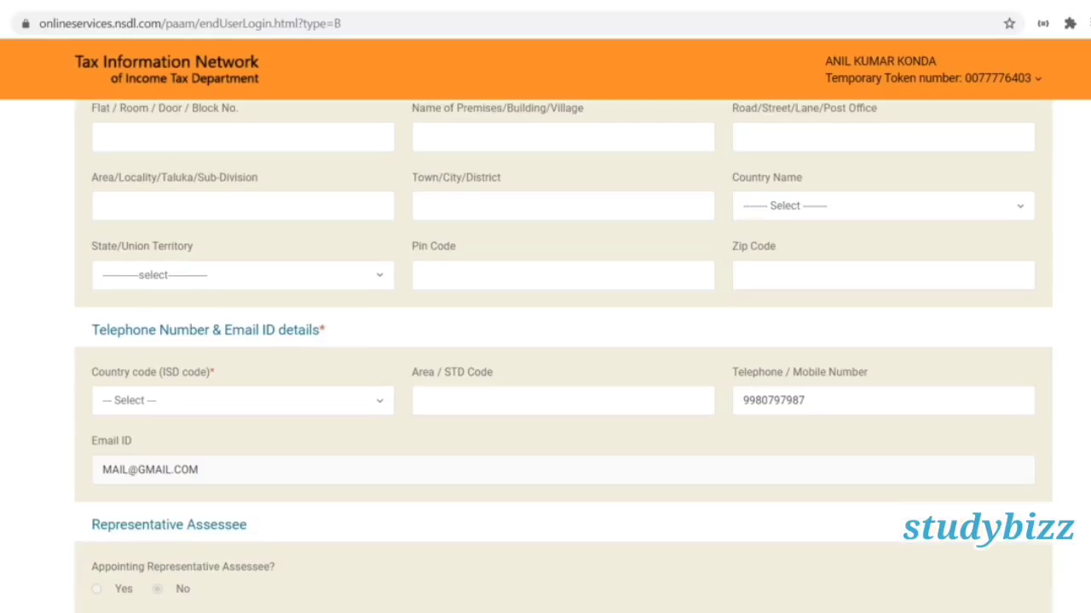
pyautogui.scroll(-1, 588, 459)
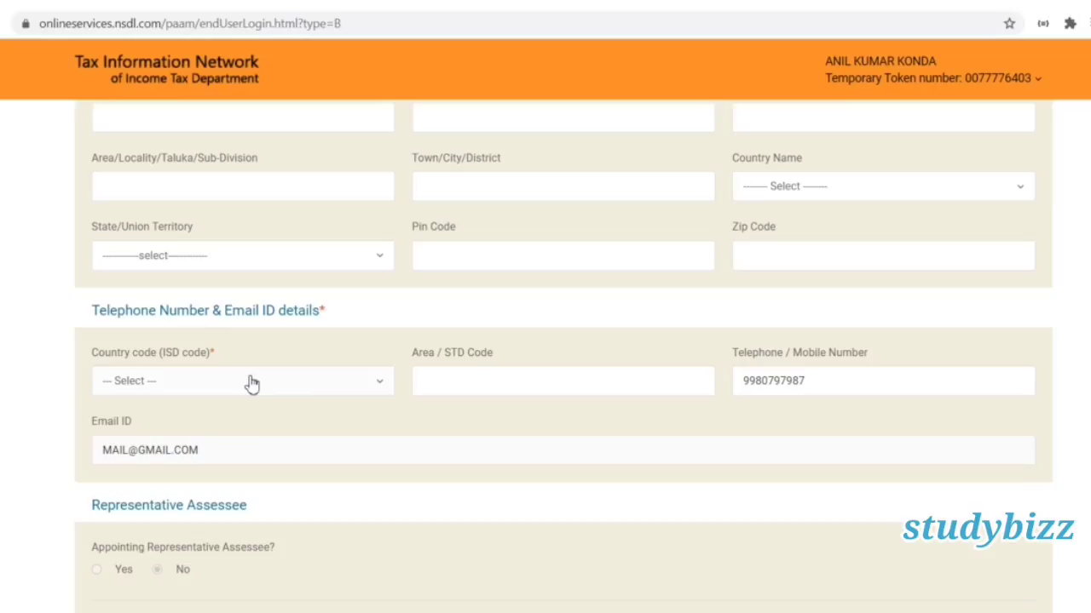
pyautogui.click(253, 384)
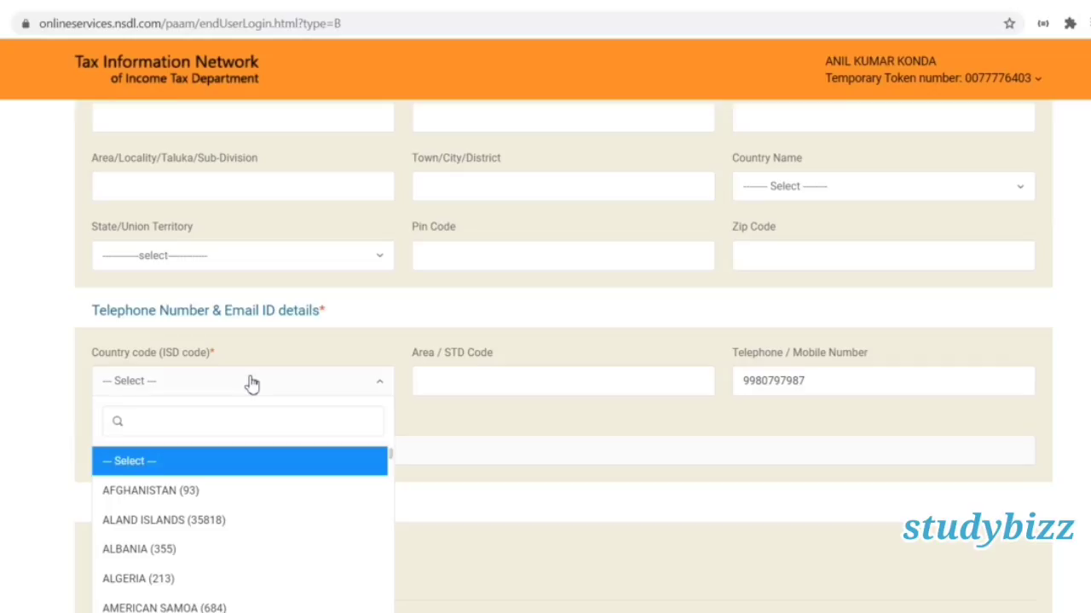
pyautogui.write('indi')
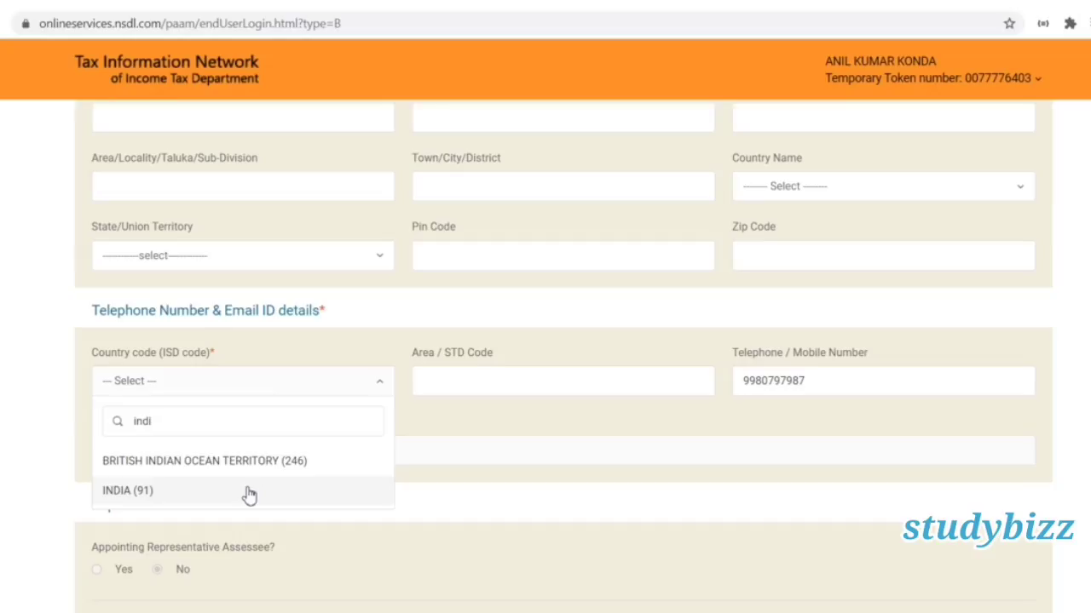
pyautogui.click(249, 492)
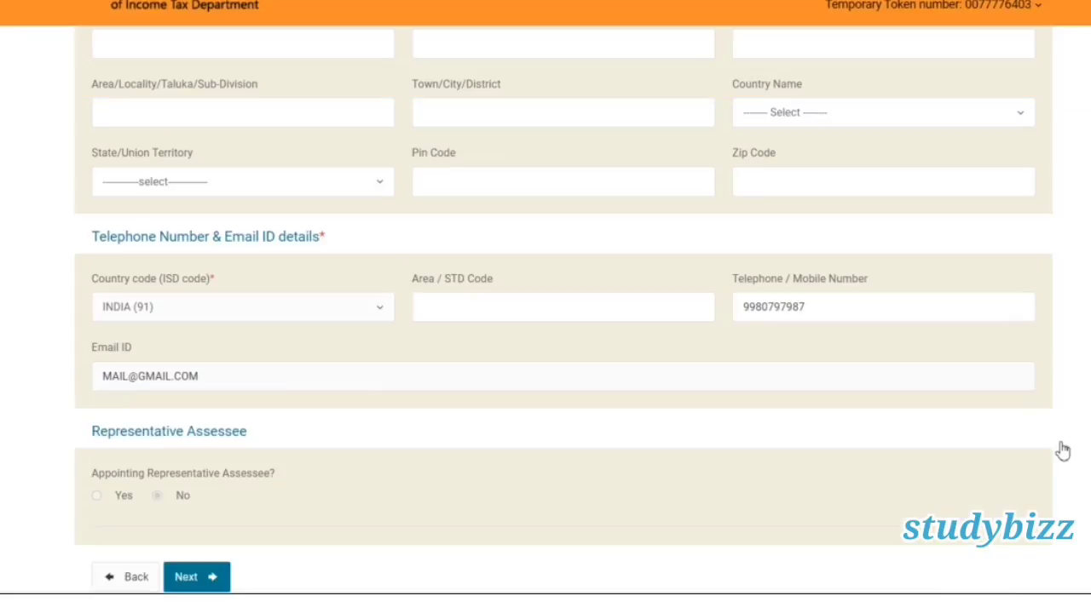
pyautogui.click(210, 582)
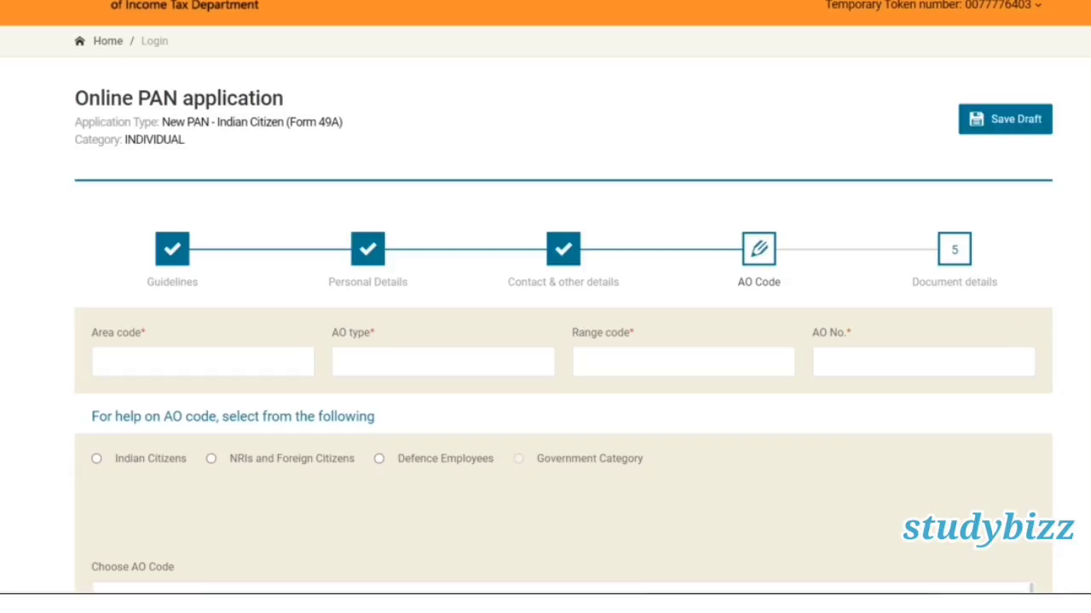
# Look up AO codes for Indian citizens with ANDHRA PRADESH as the state.
pyautogui.scroll(-1, 545, 340)
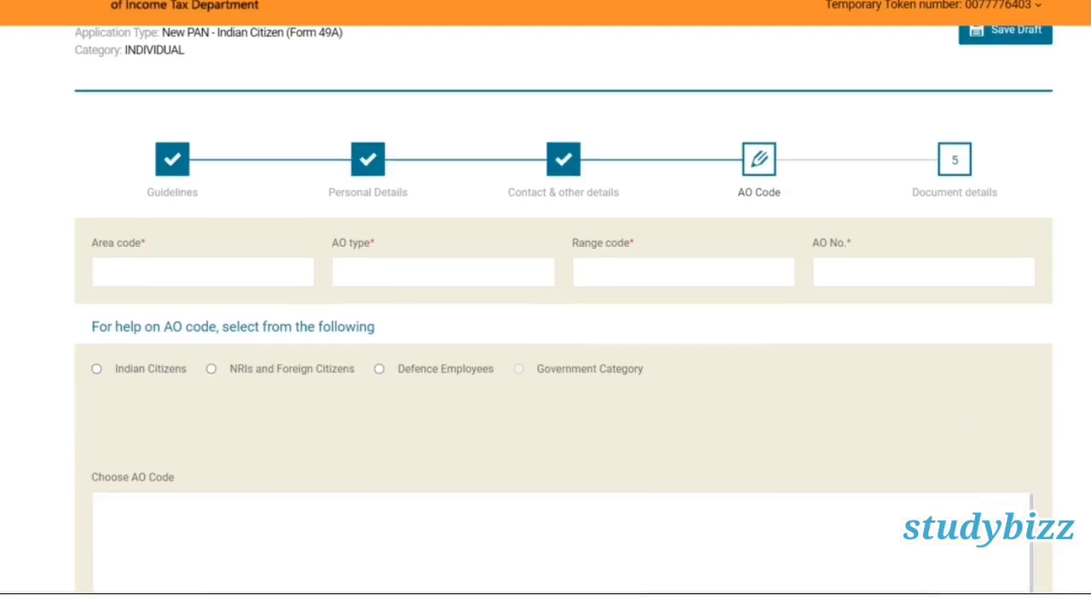
pyautogui.click(97, 370)
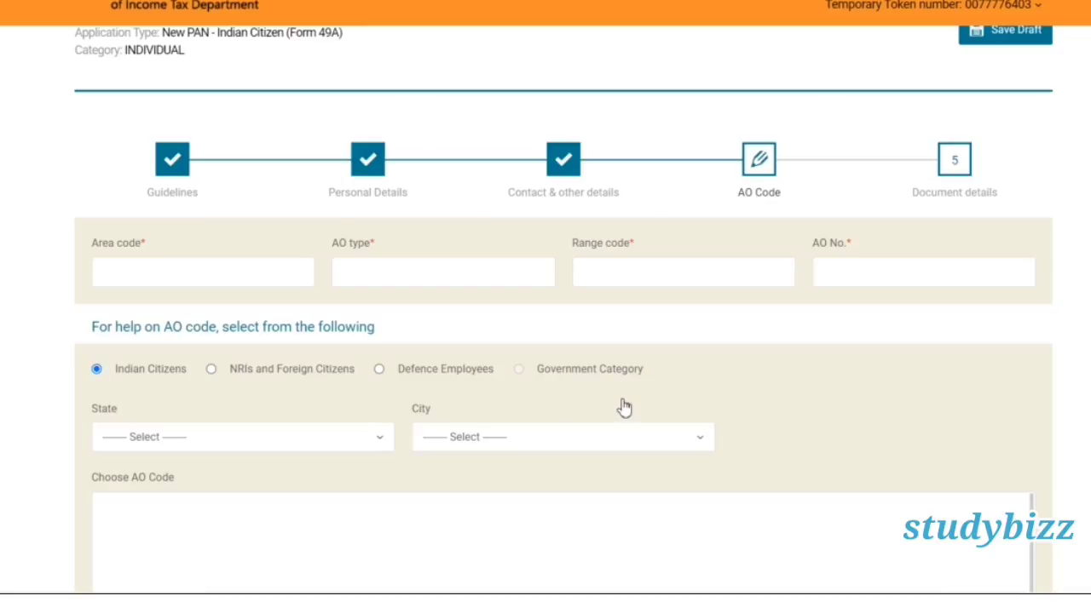
pyautogui.scroll(-2, 409, 309)
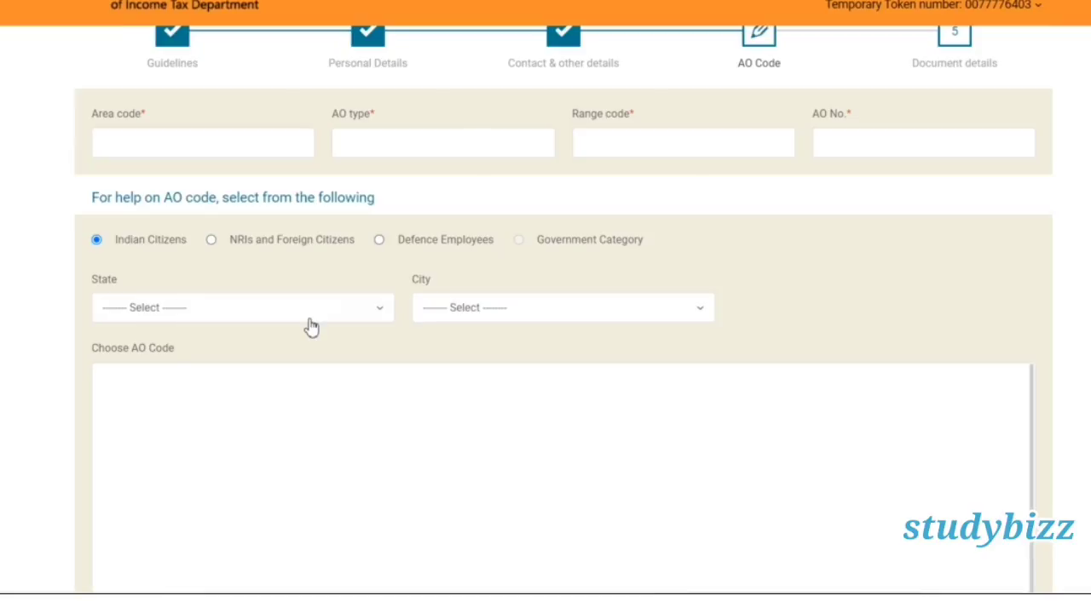
pyautogui.click(311, 328)
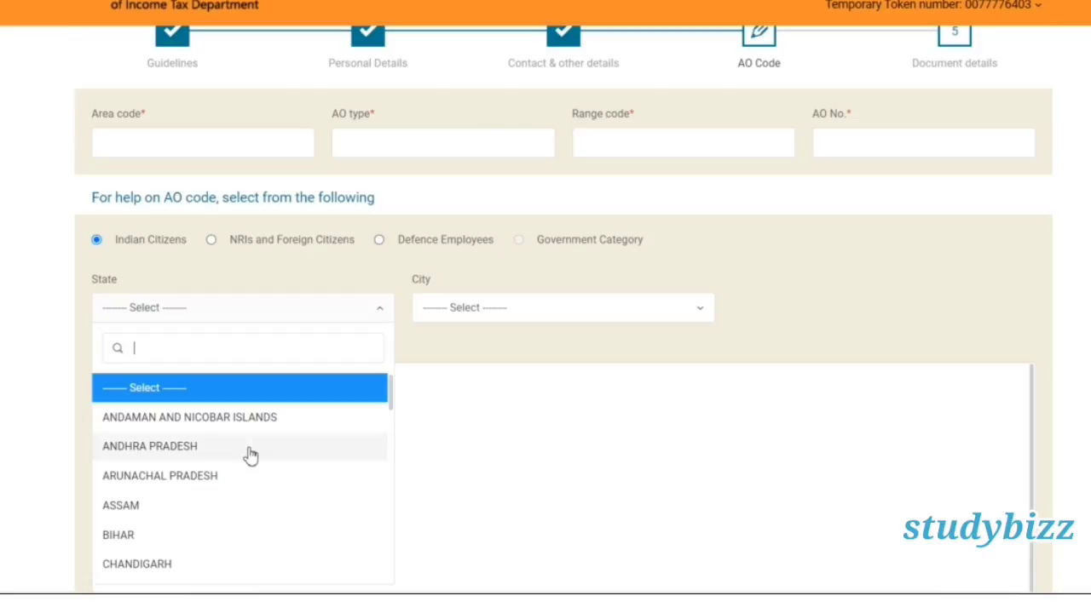
pyautogui.click(249, 455)
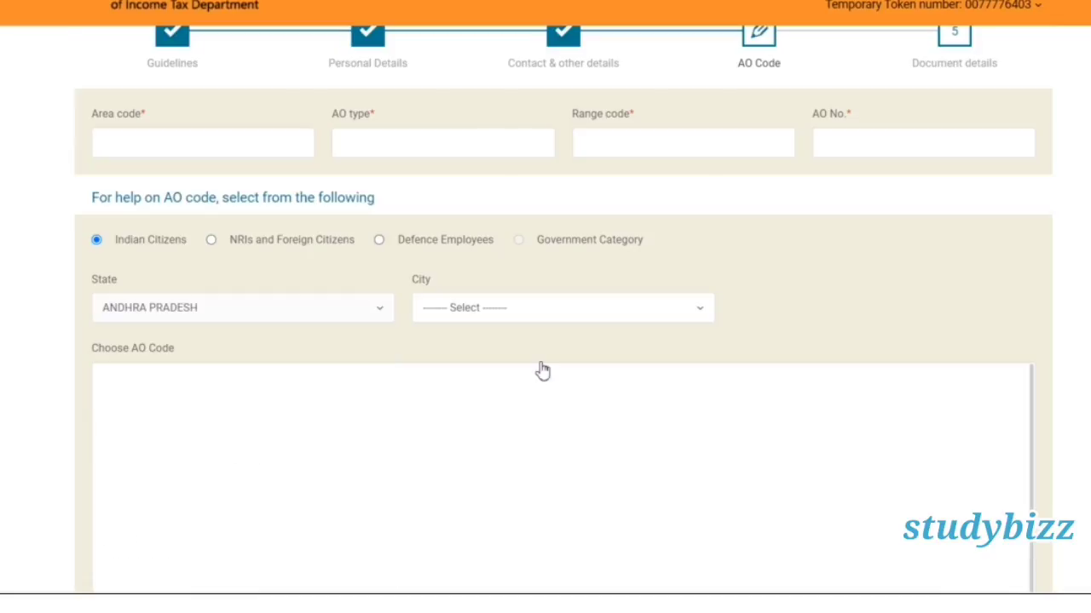
# Pick city CHITTOOR, select AO code WARD 1, CHITTOOR and proceed to Document details.
pyautogui.click(574, 331)
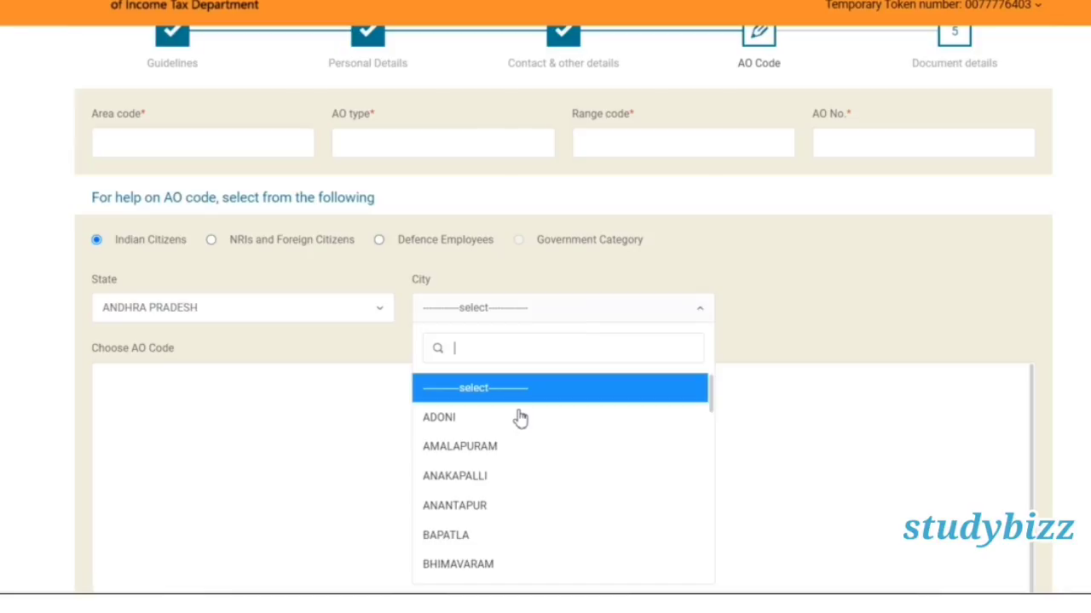
pyautogui.write('ch')
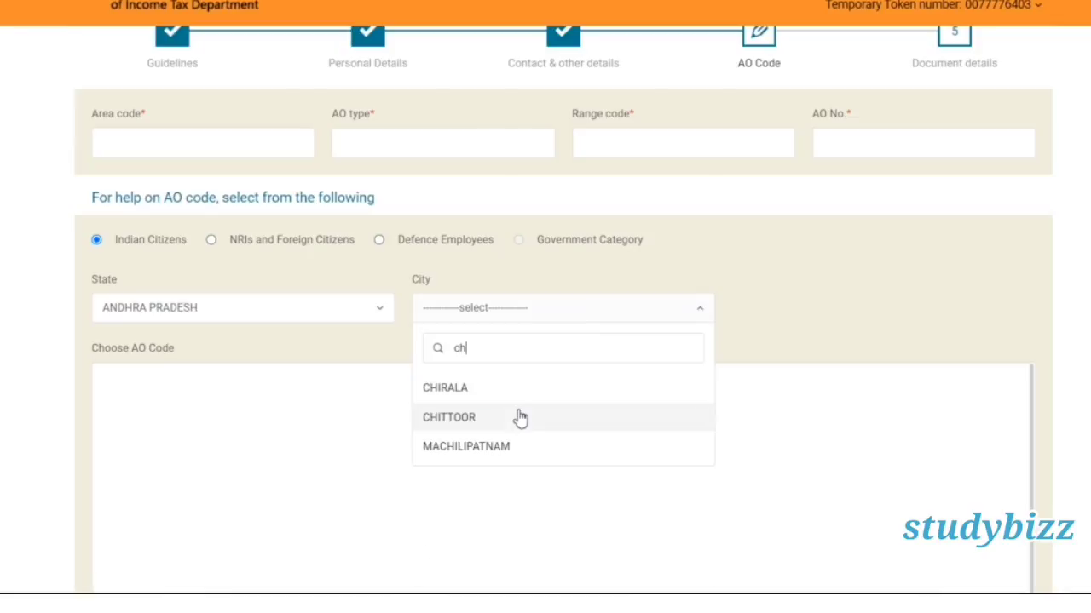
pyautogui.click(514, 428)
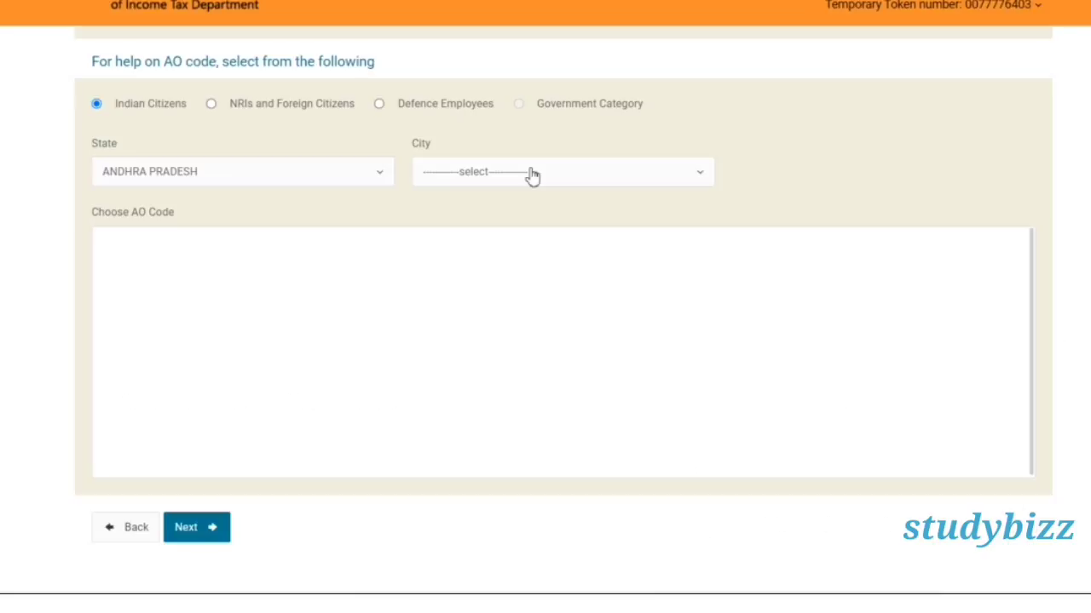
pyautogui.click(531, 174)
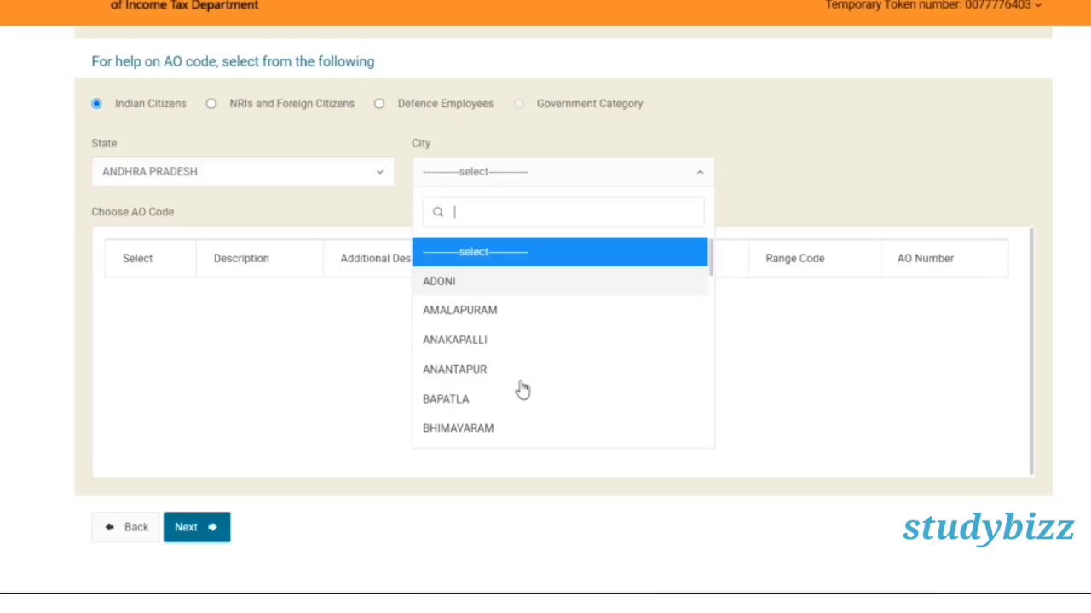
pyautogui.write('c')
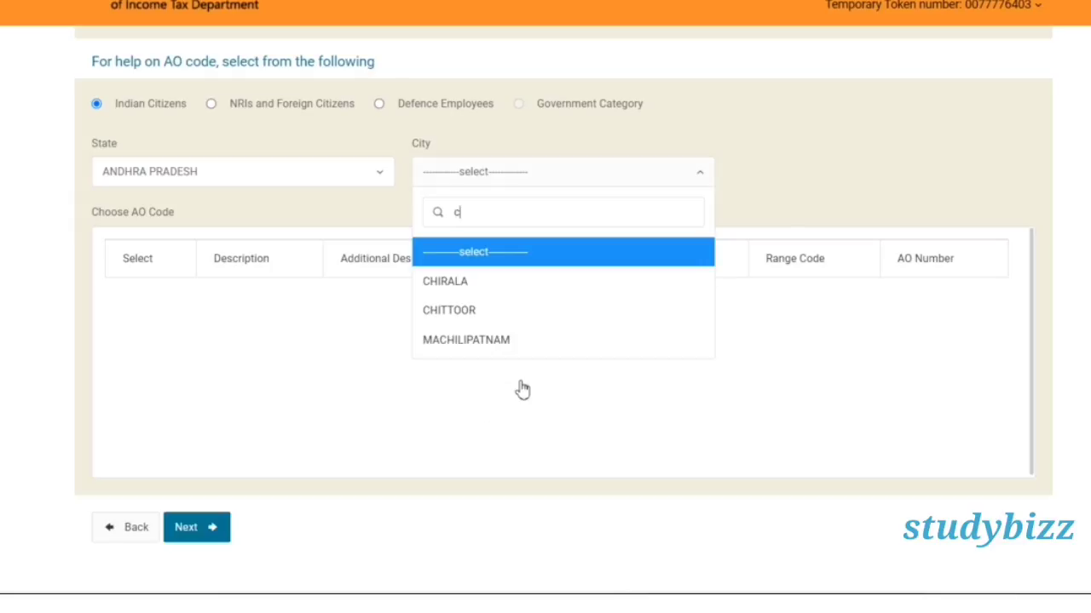
pyautogui.write('h')
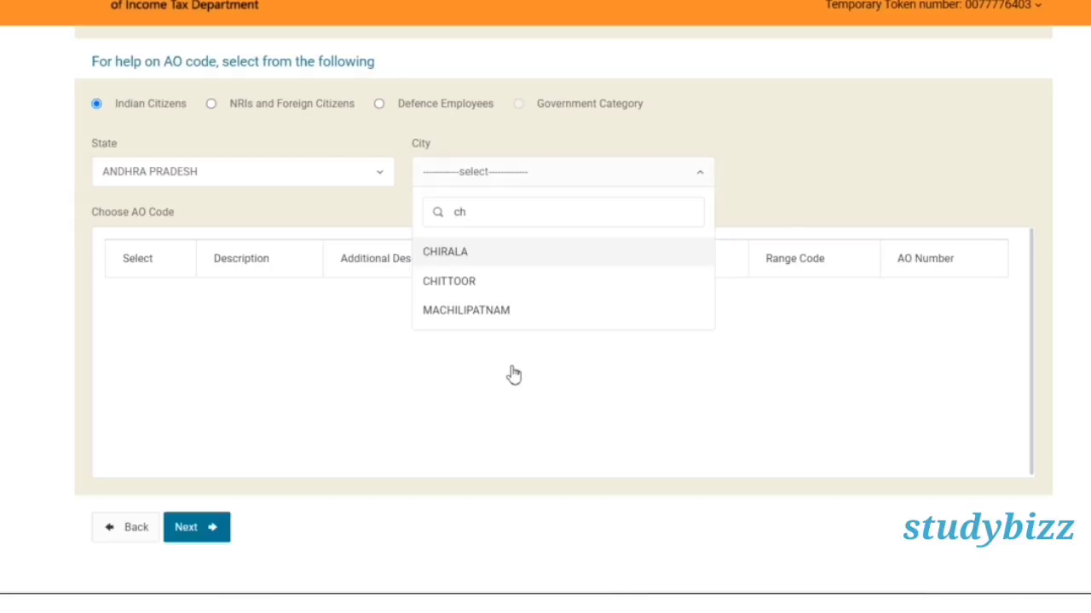
pyautogui.click(449, 280)
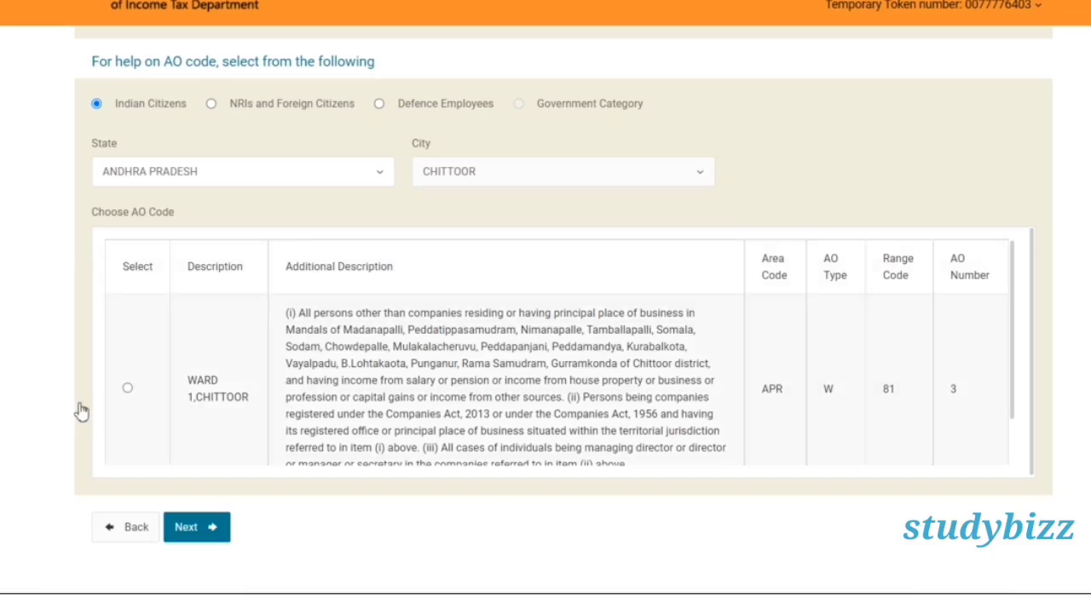
pyautogui.click(125, 393)
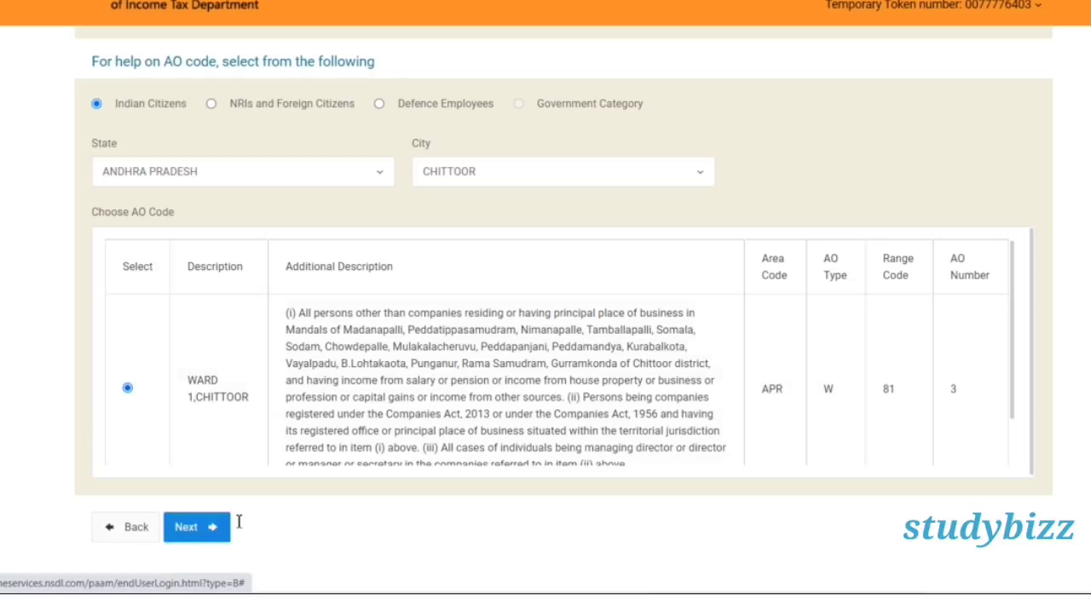
pyautogui.click(223, 527)
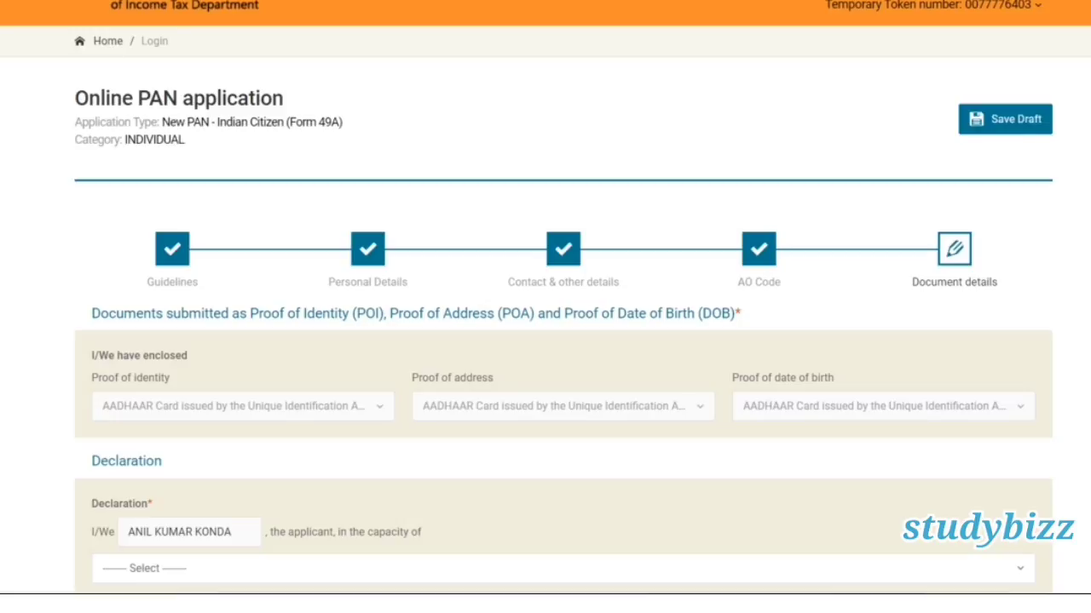
# Declare the application as made by Himself/Herself and submit the completed PAN form.
pyautogui.scroll(-3, 545, 341)
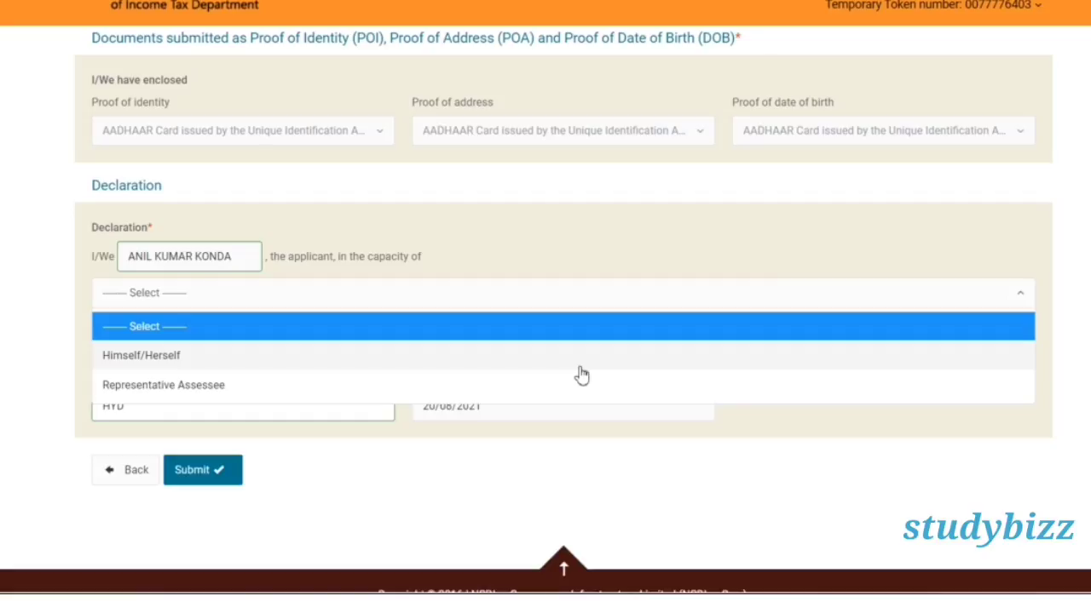
pyautogui.click(579, 369)
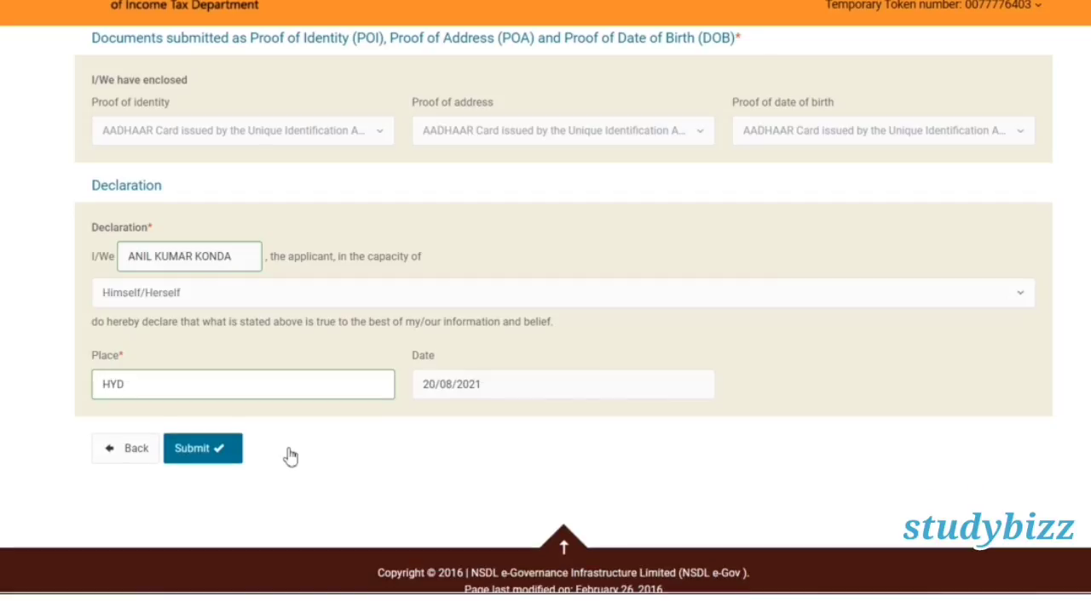
pyautogui.click(234, 457)
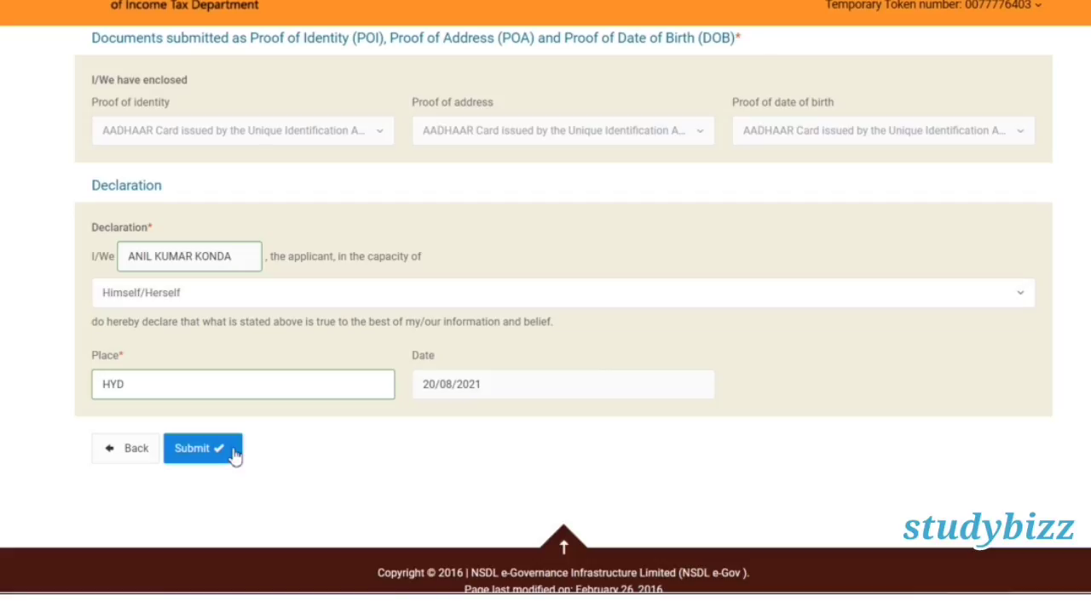